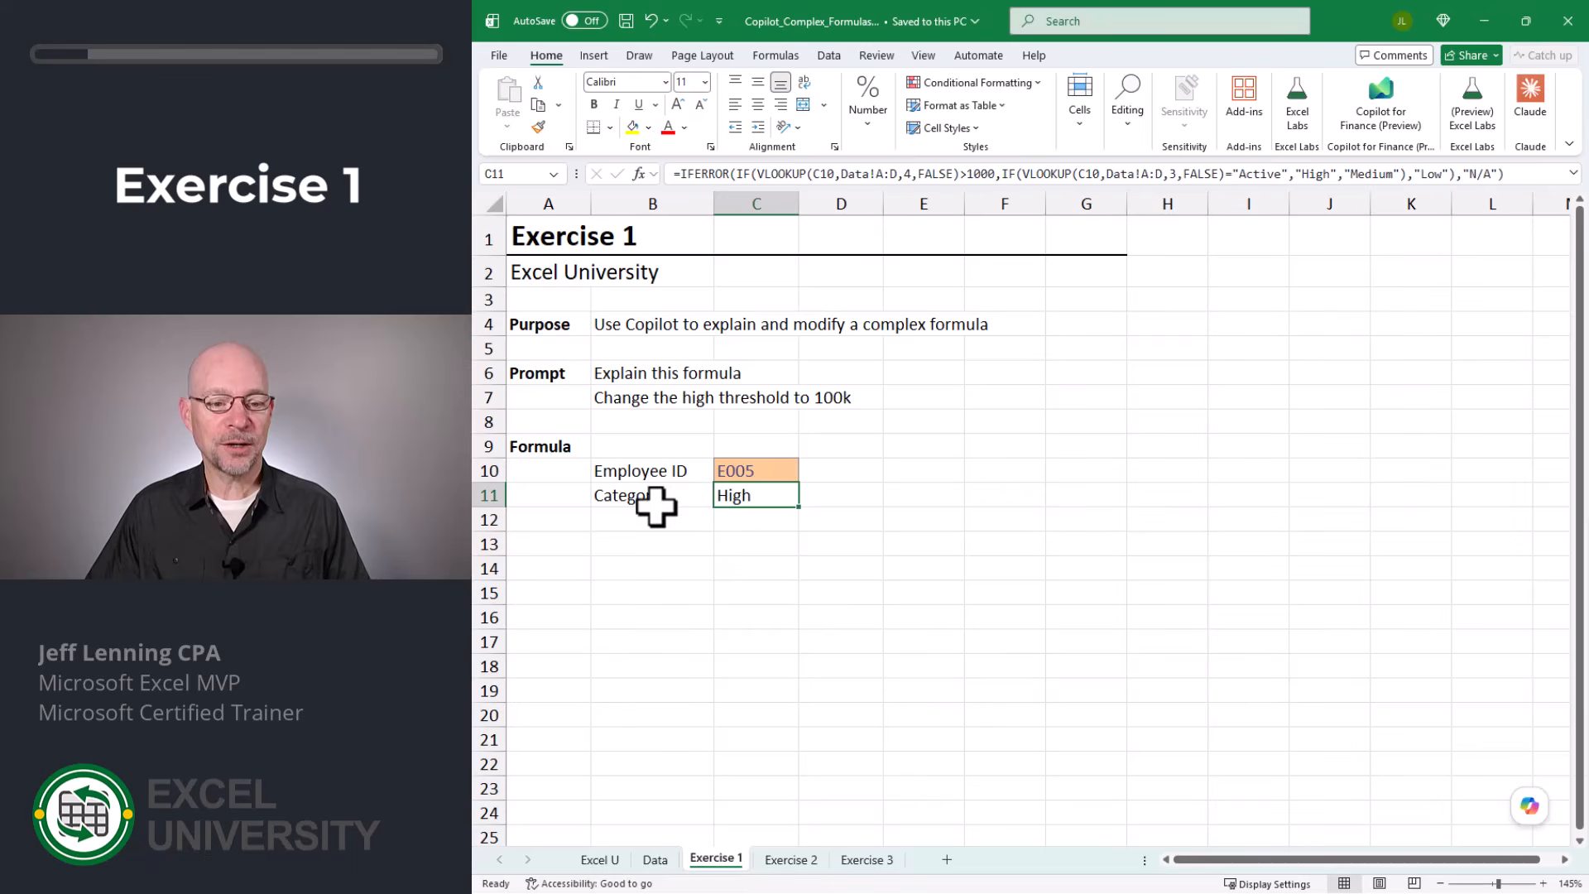
# - Check the employee records on the Data sheet, and test the Employee ID cell C10 on Exercise 1 with E004, ending on E003
pyautogui.click(656, 860)
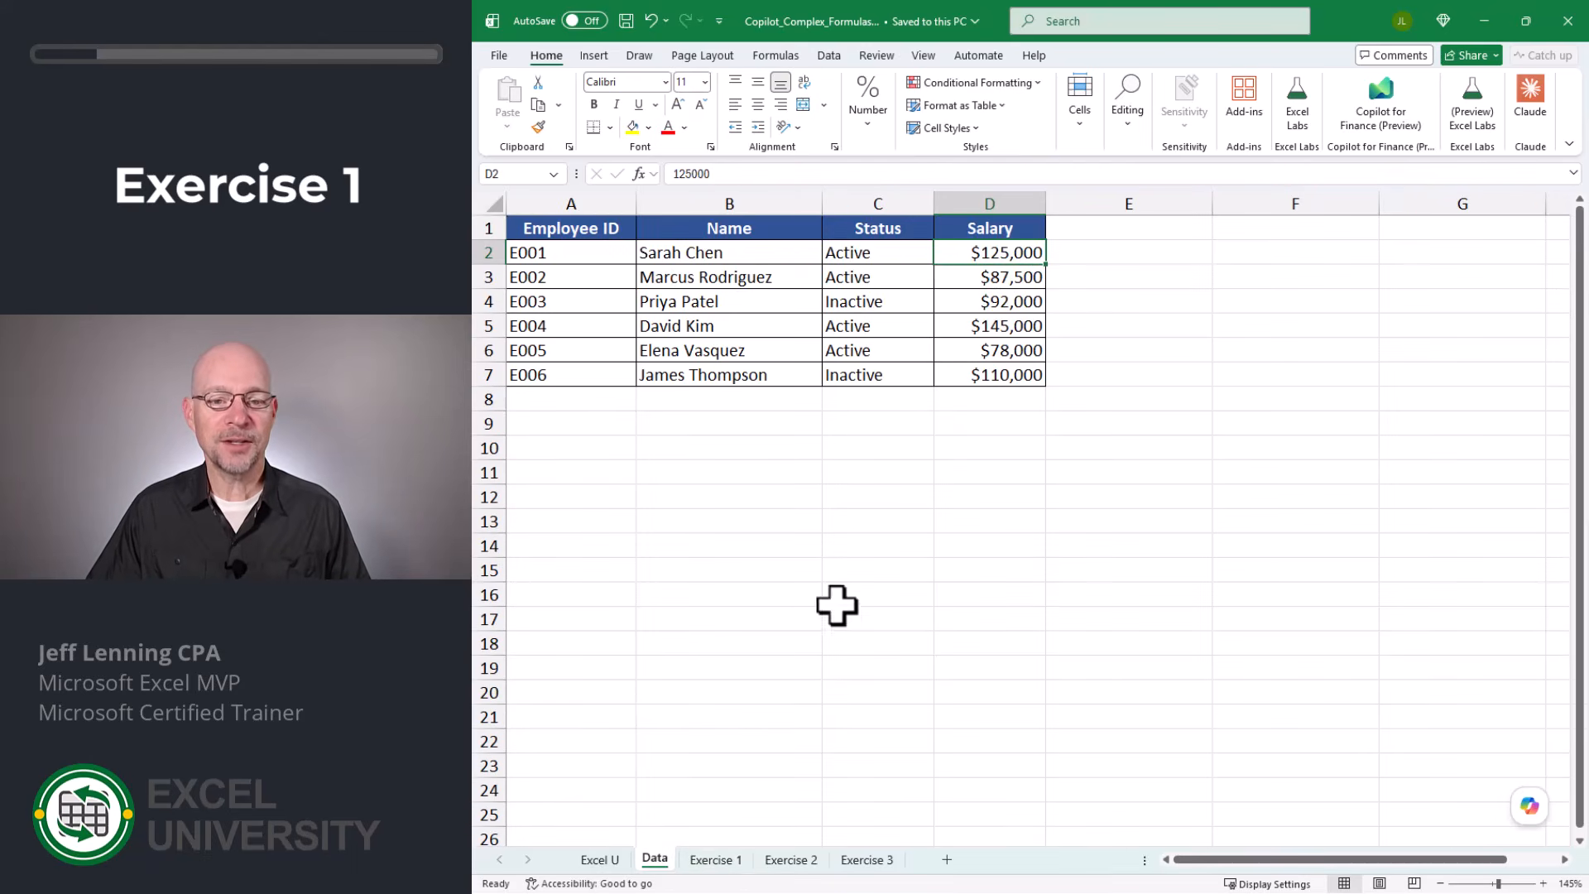
pyautogui.click(717, 860)
pyautogui.doubleClick(791, 468)
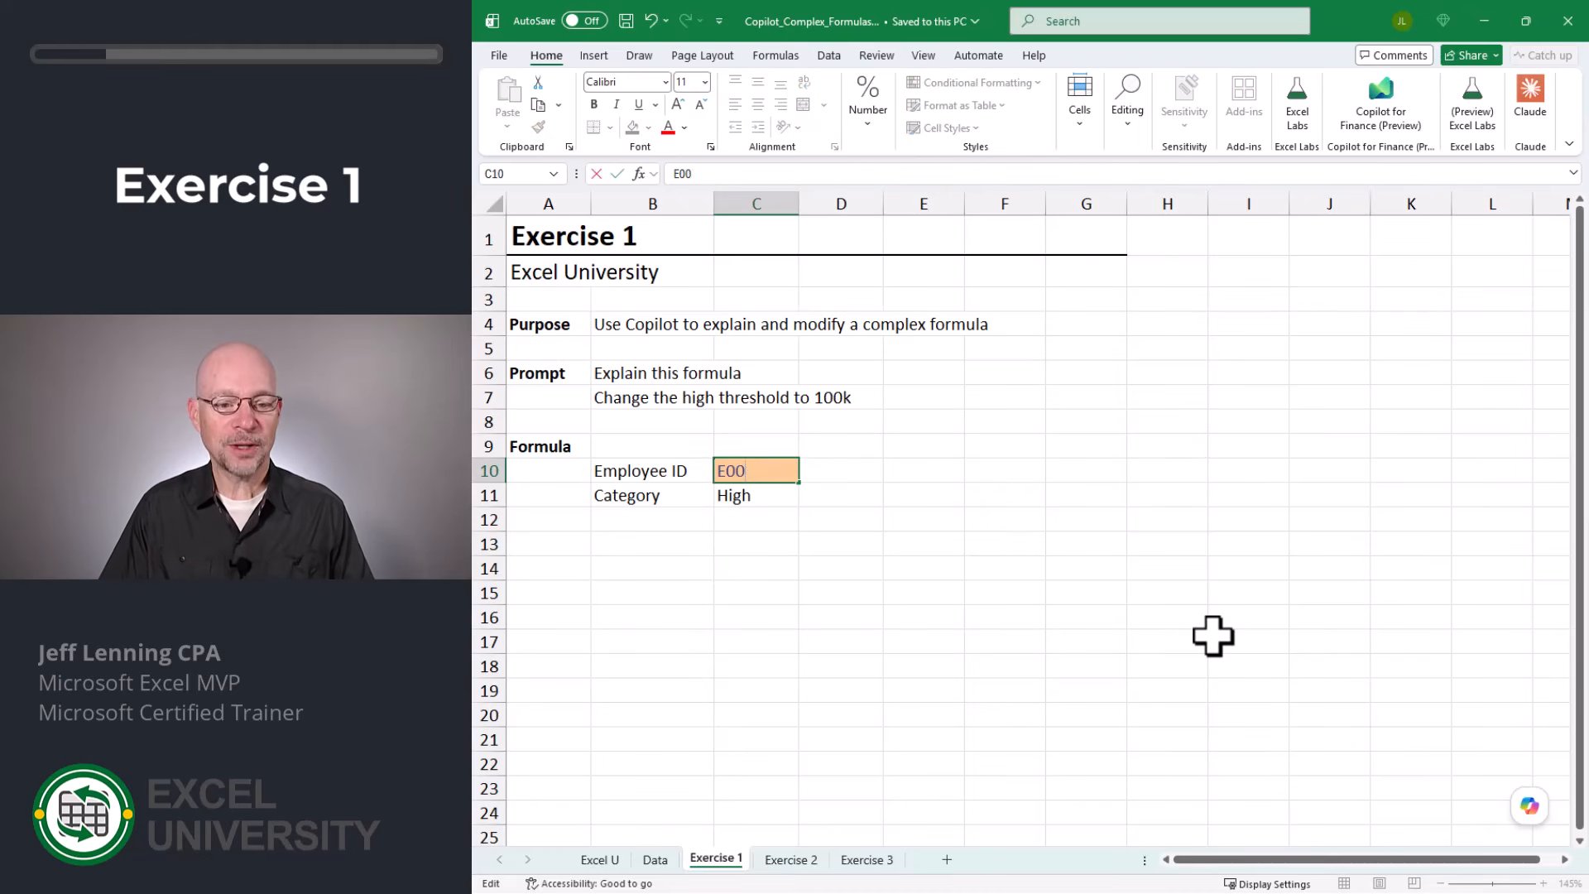
pyautogui.press('Return')
pyautogui.press('Up')
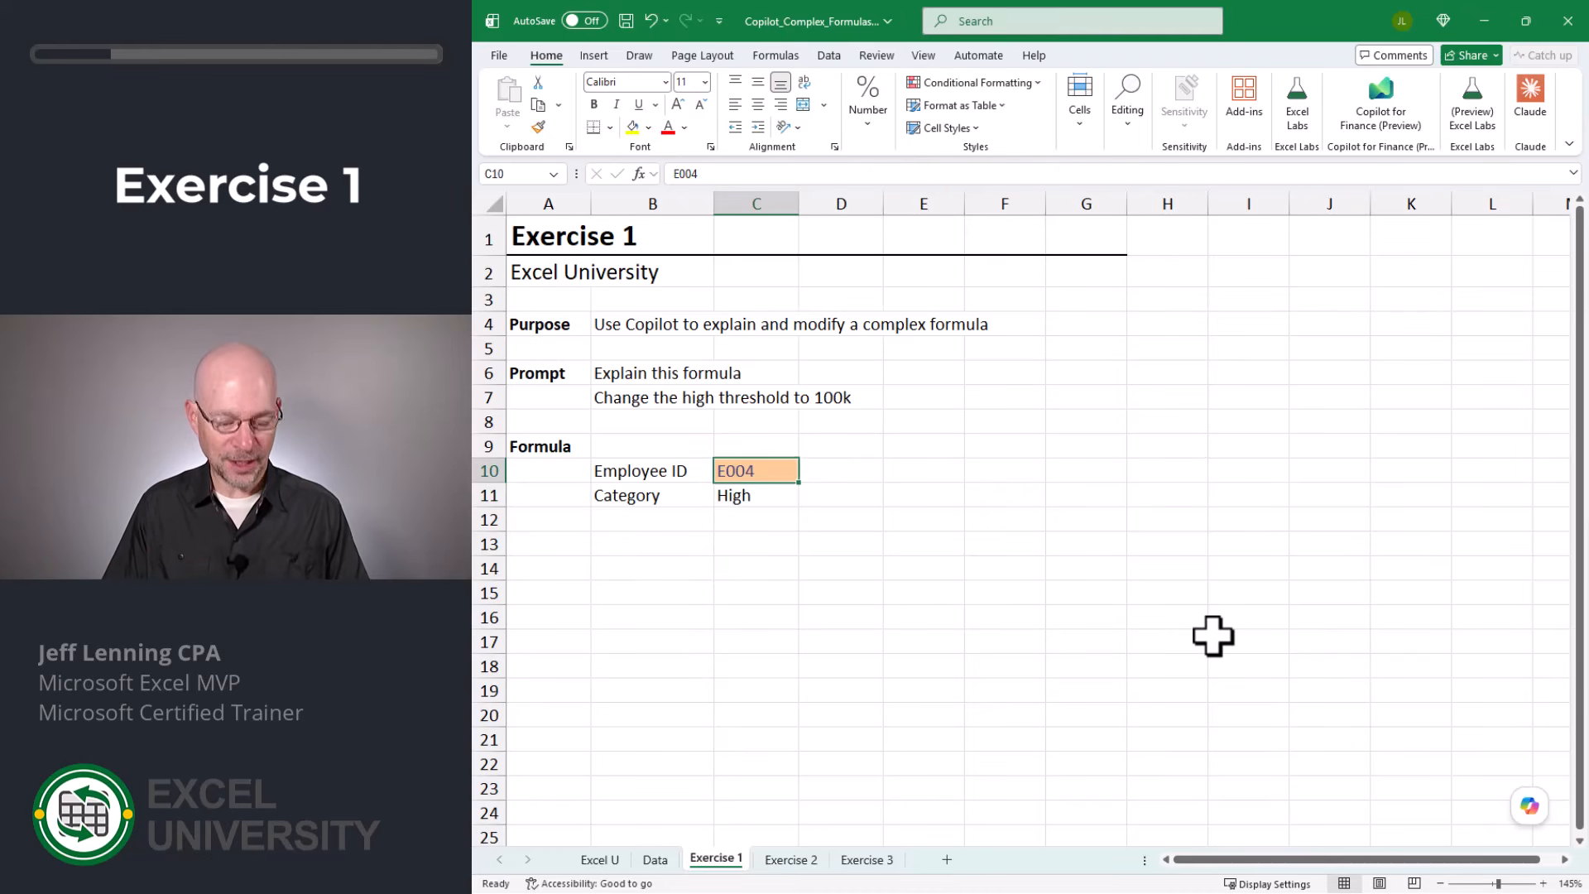
pyautogui.press('F2')
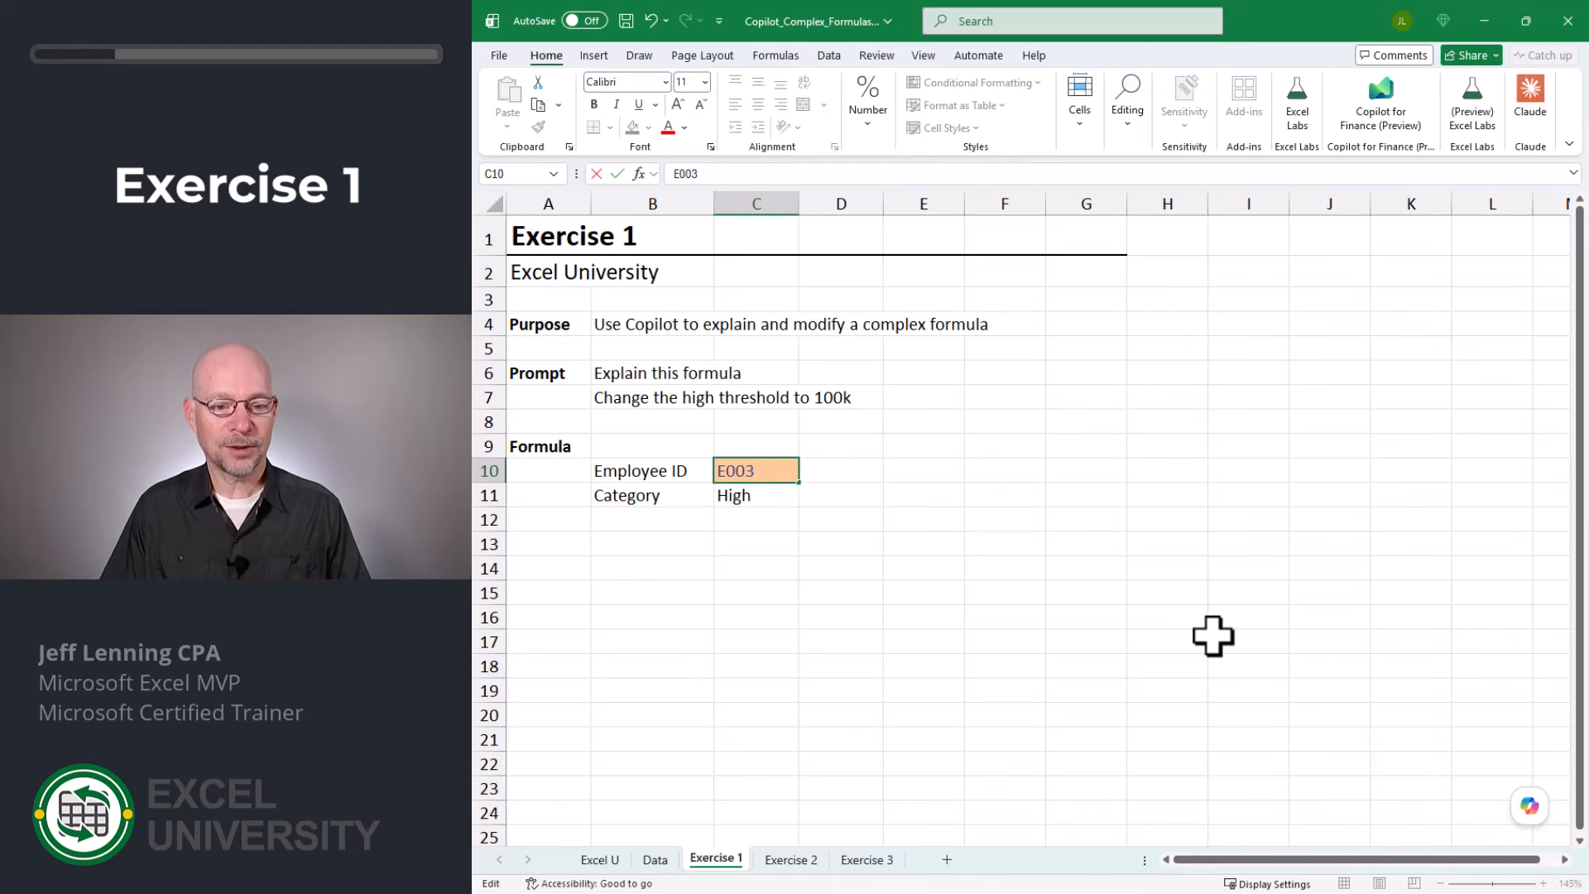
pyautogui.press('Return')
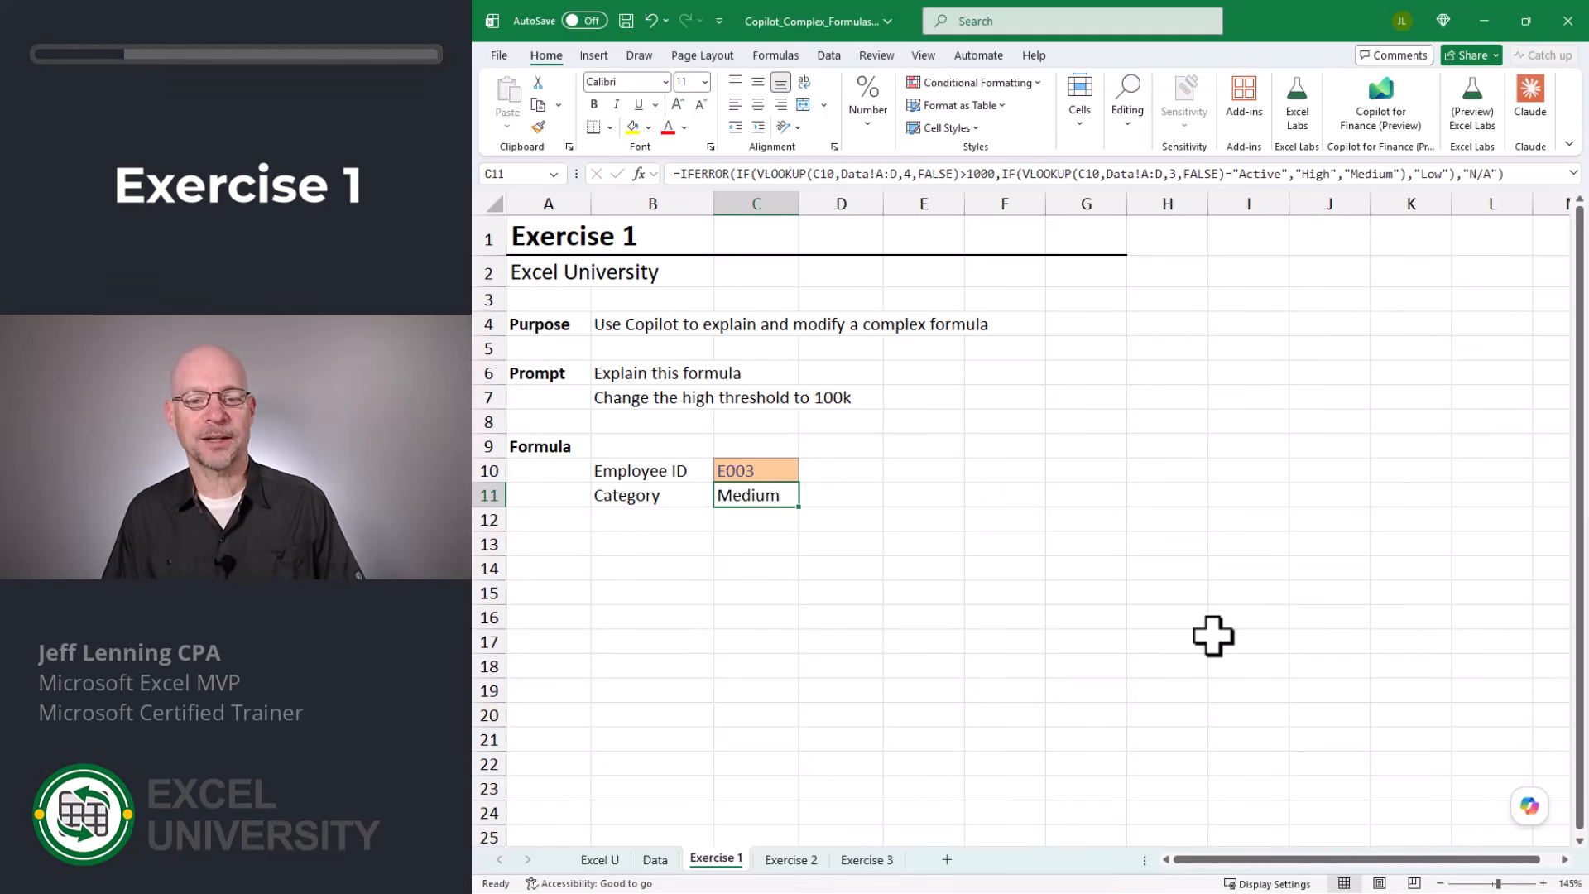
# - Review the Category formula in C11, ask Copilot to "explain this formula", and read its full explanation
pyautogui.press('F2')
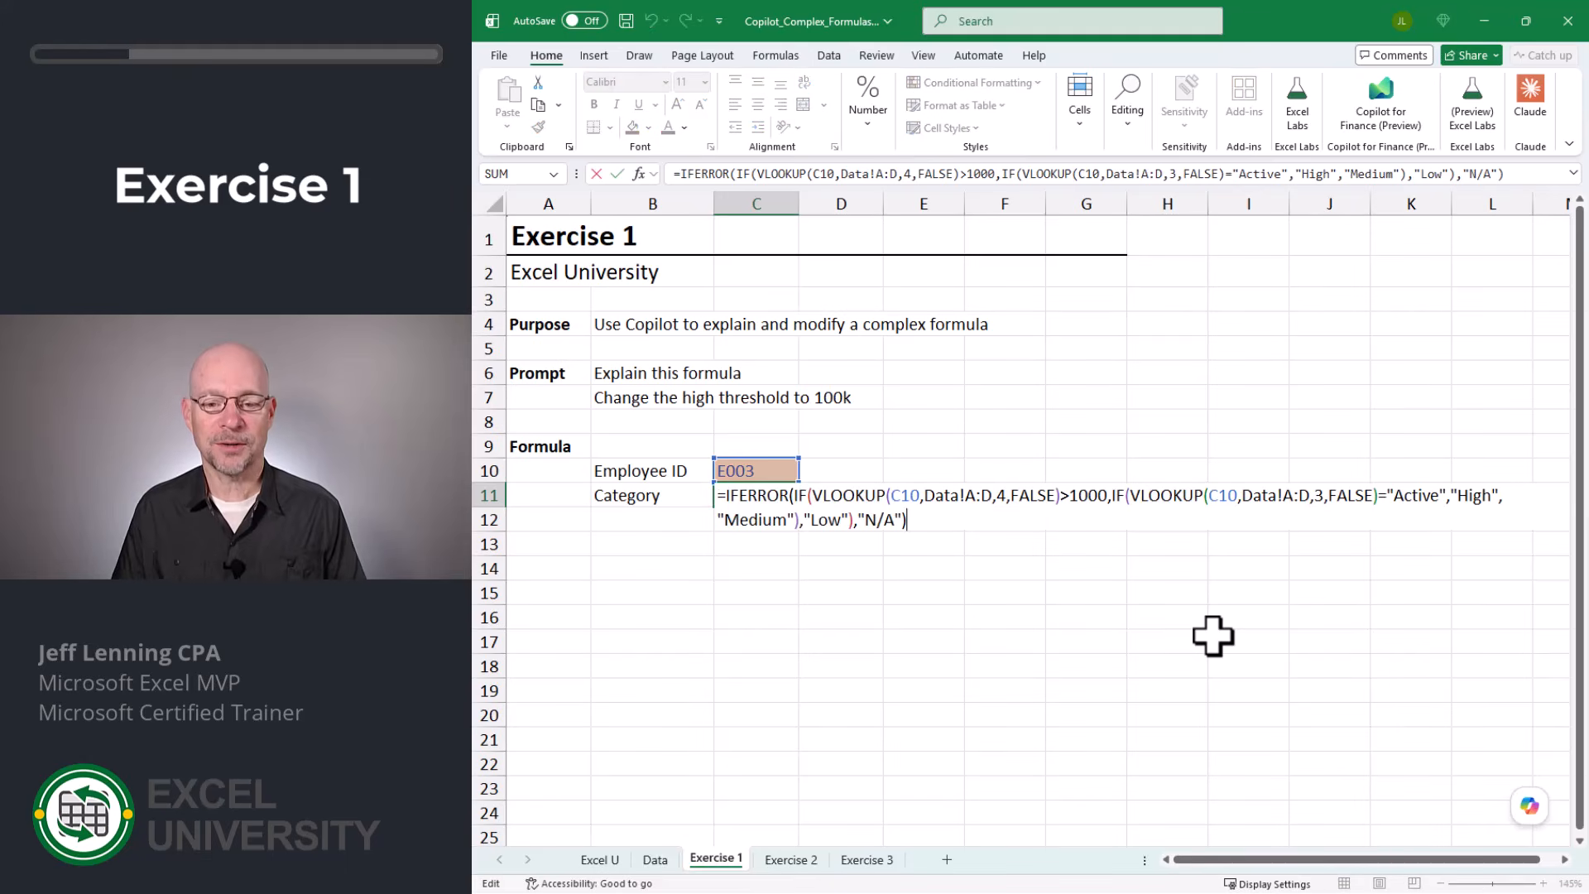
pyautogui.press('Escape')
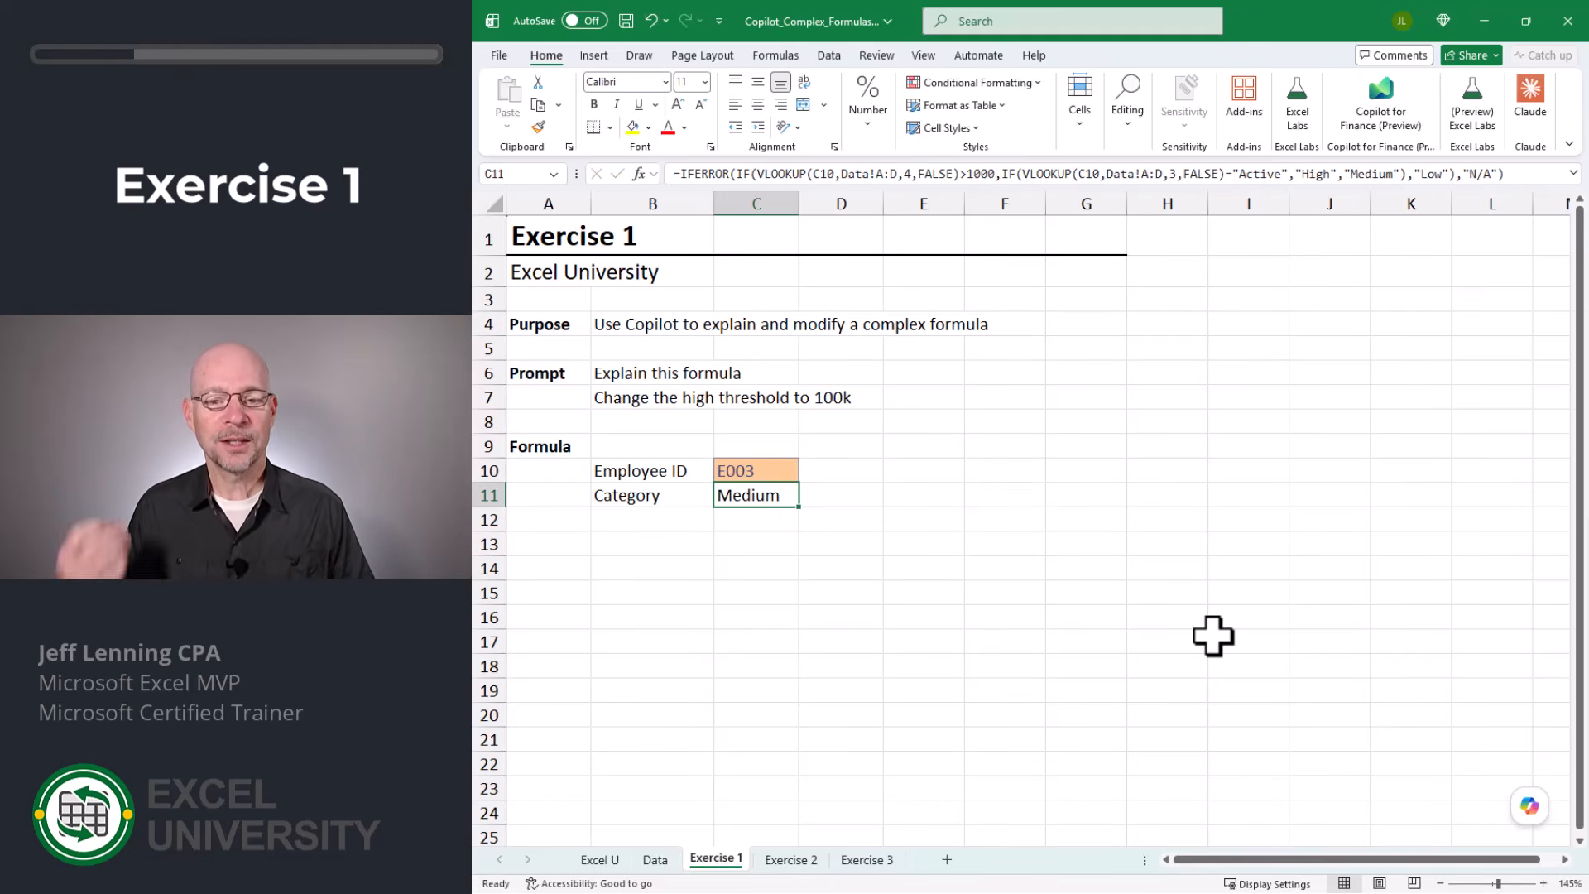
pyautogui.click(1529, 808)
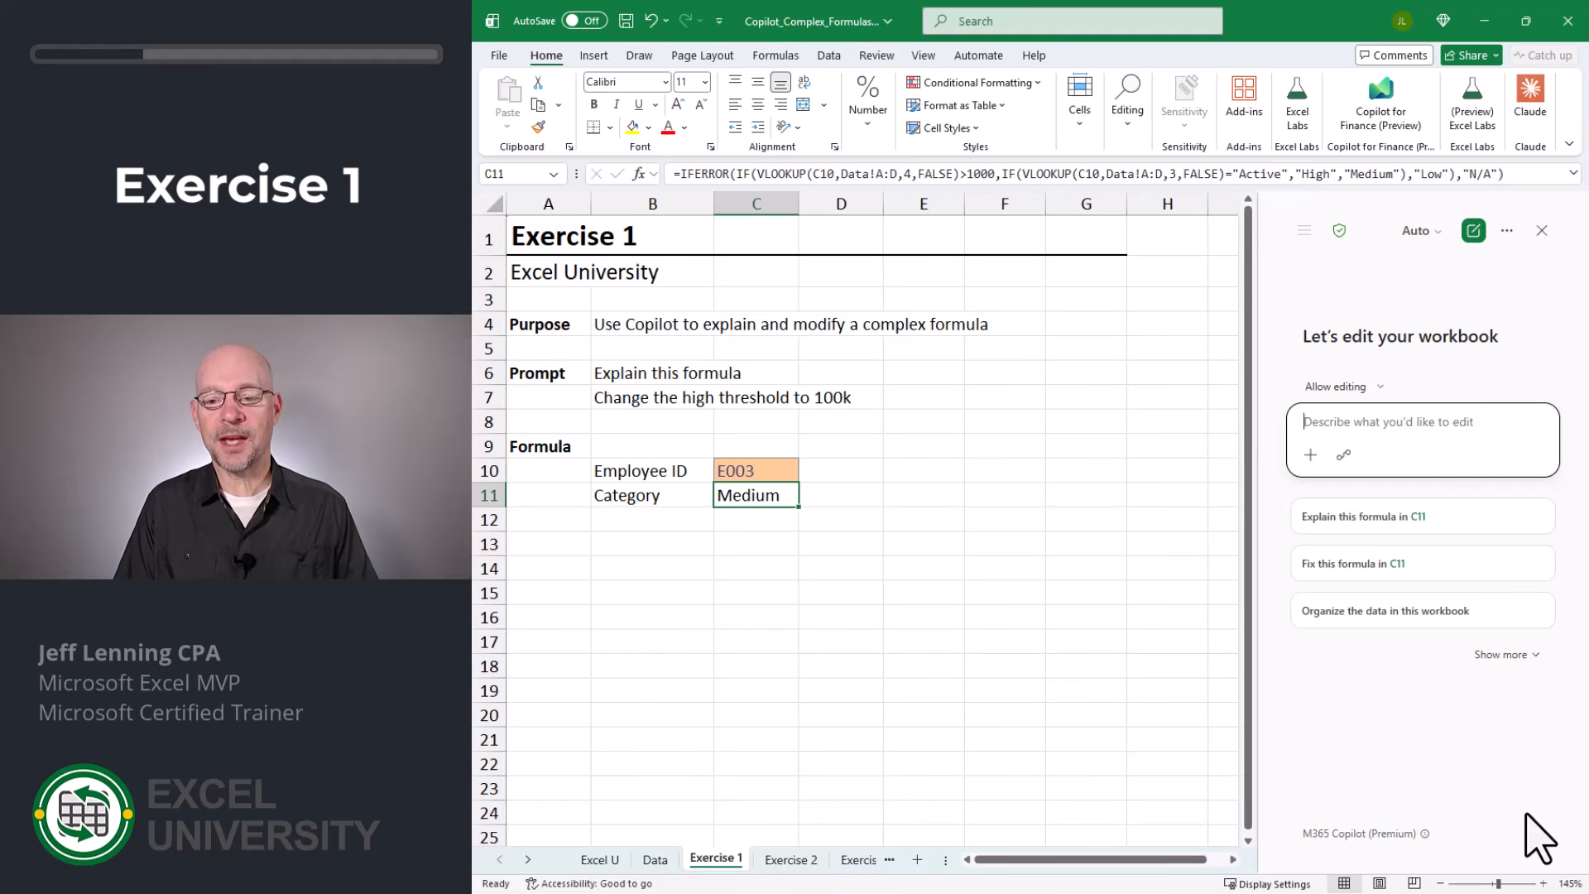
pyautogui.write('explain this formula')
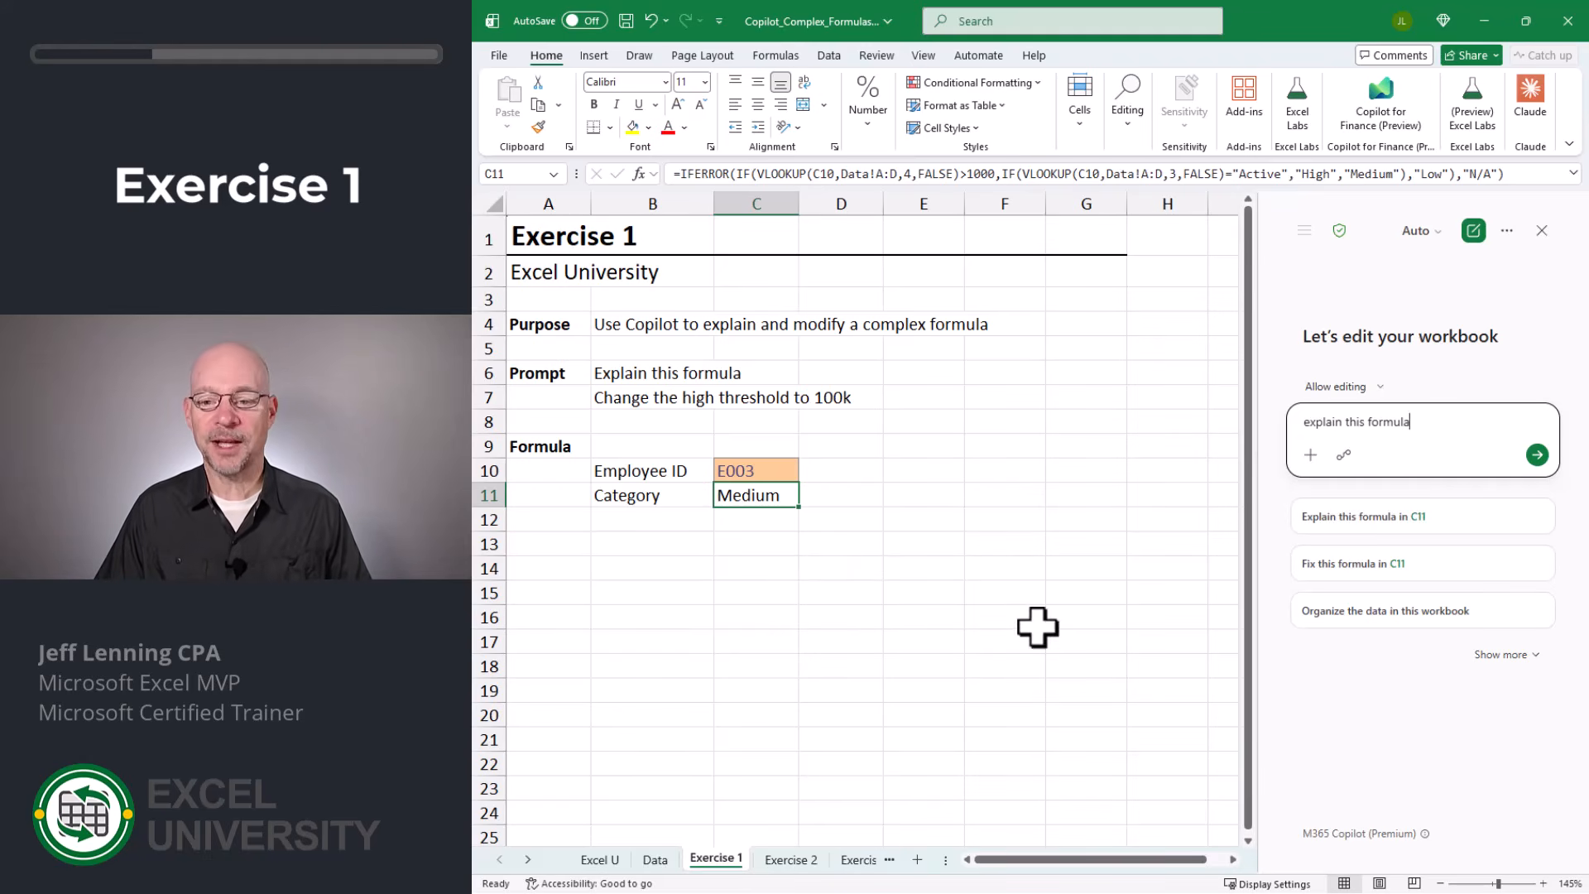
pyautogui.click(1537, 457)
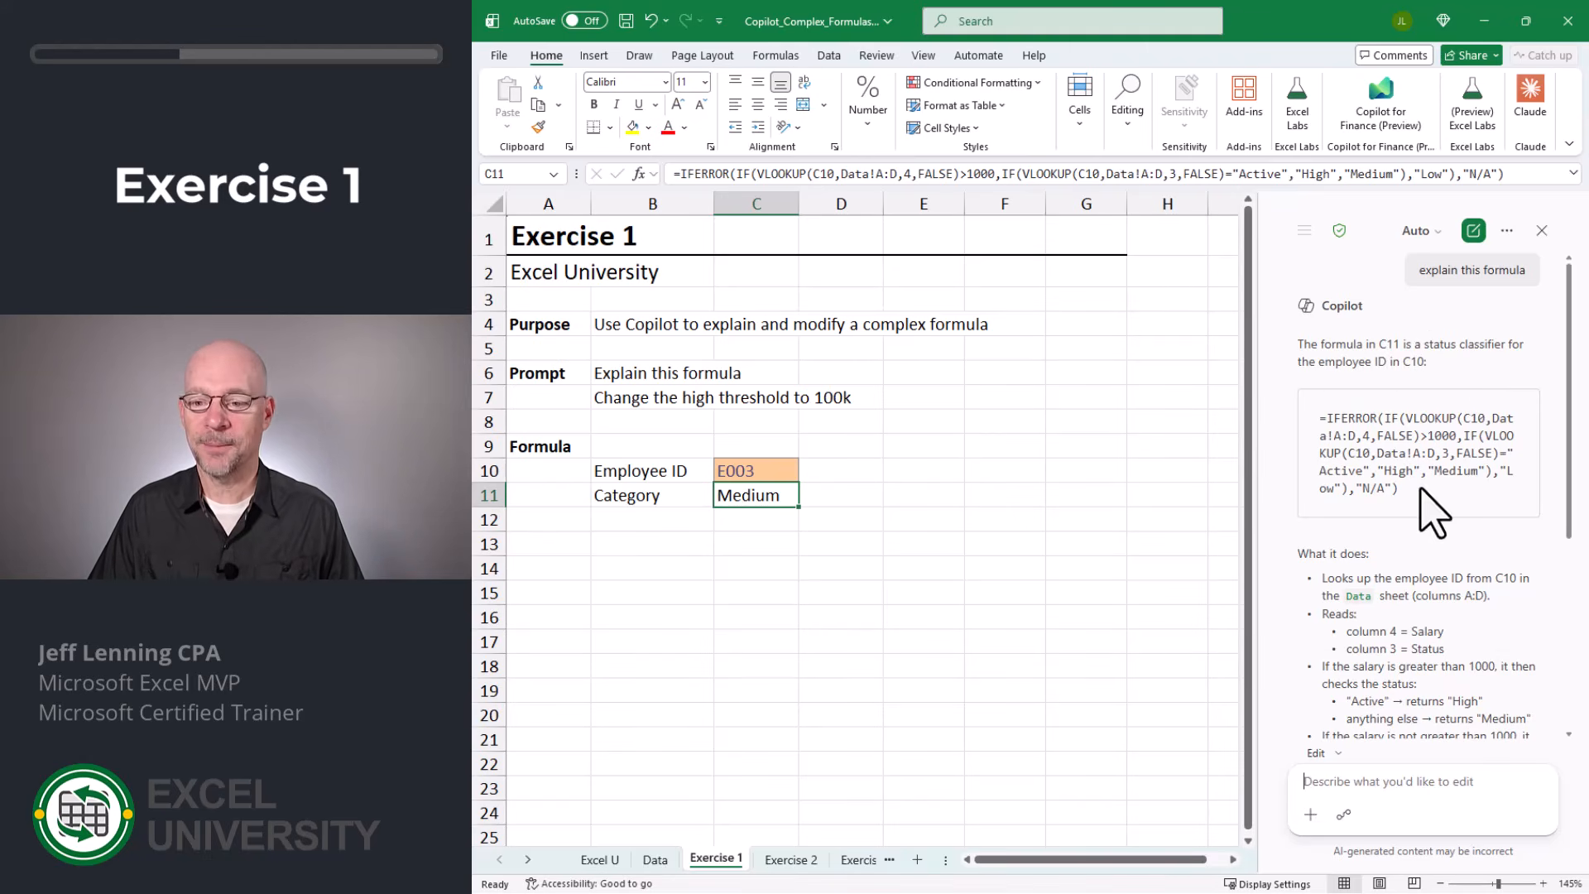
pyautogui.scroll(-2, 1470, 563)
pyautogui.scroll(-1, 1470, 563)
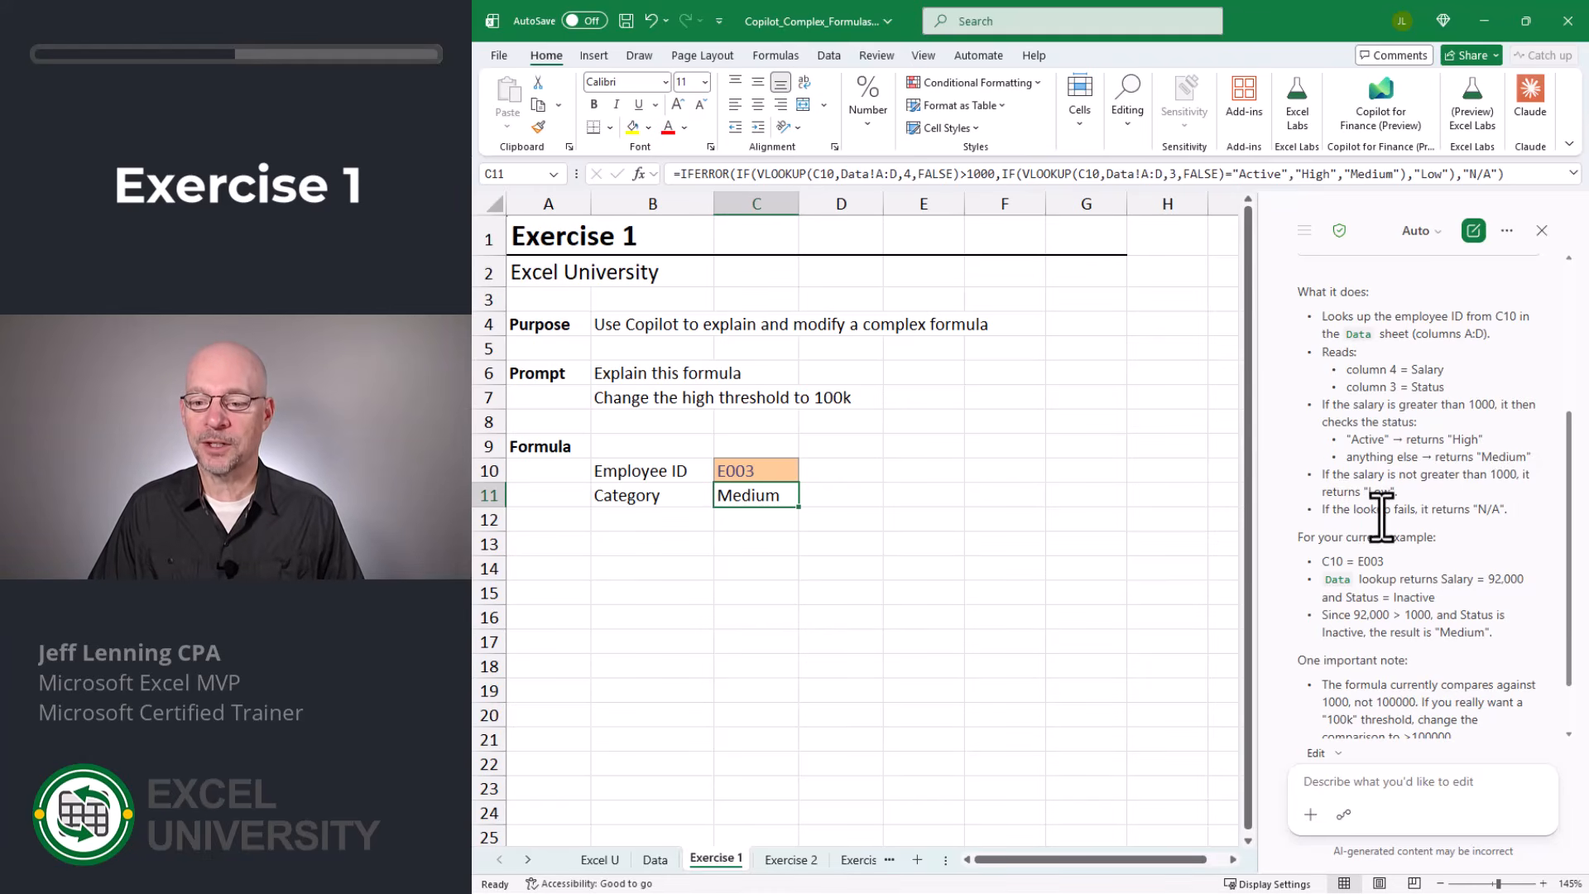
pyautogui.scroll(-2, 1507, 507)
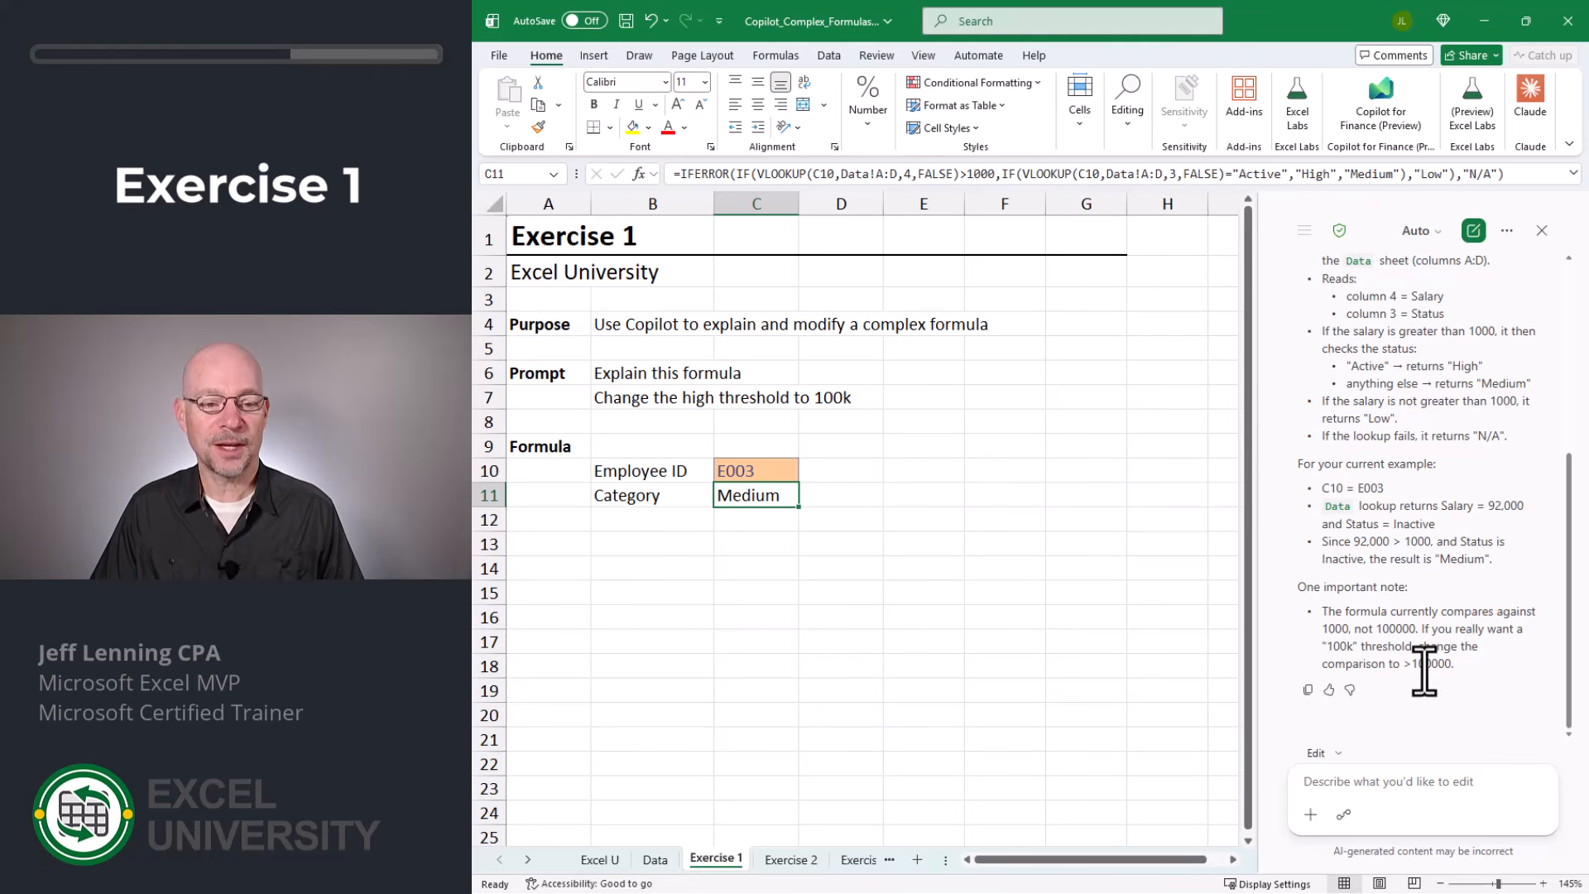
# - Have Copilot "change the threshold to 100k" in the Category formula and accept its edit
pyautogui.click(631, 403)
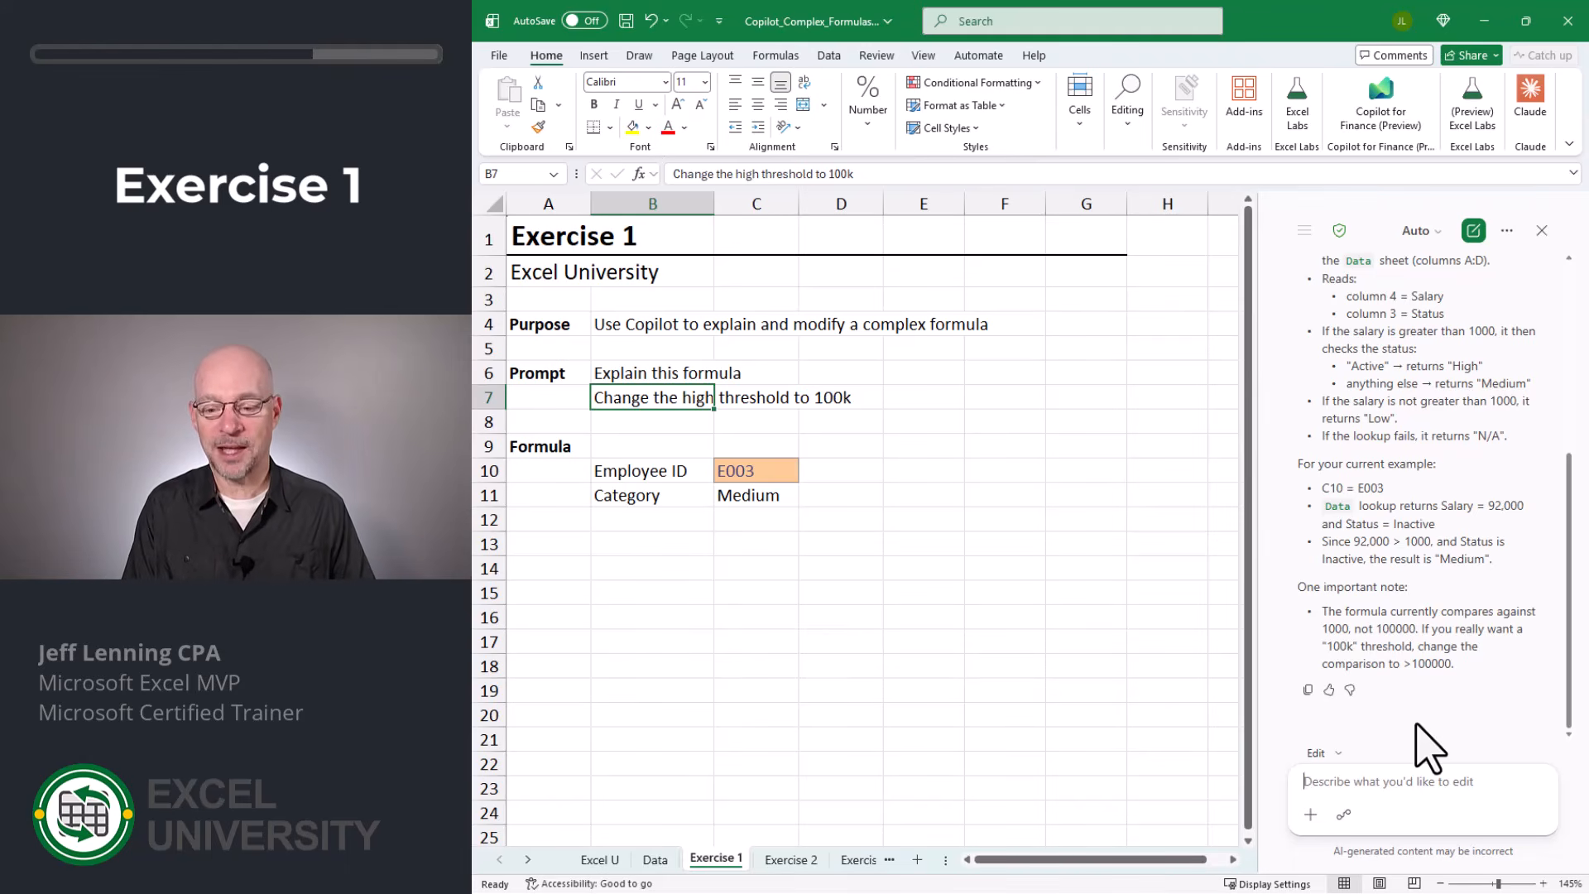
pyautogui.write('change the threshold to 100k')
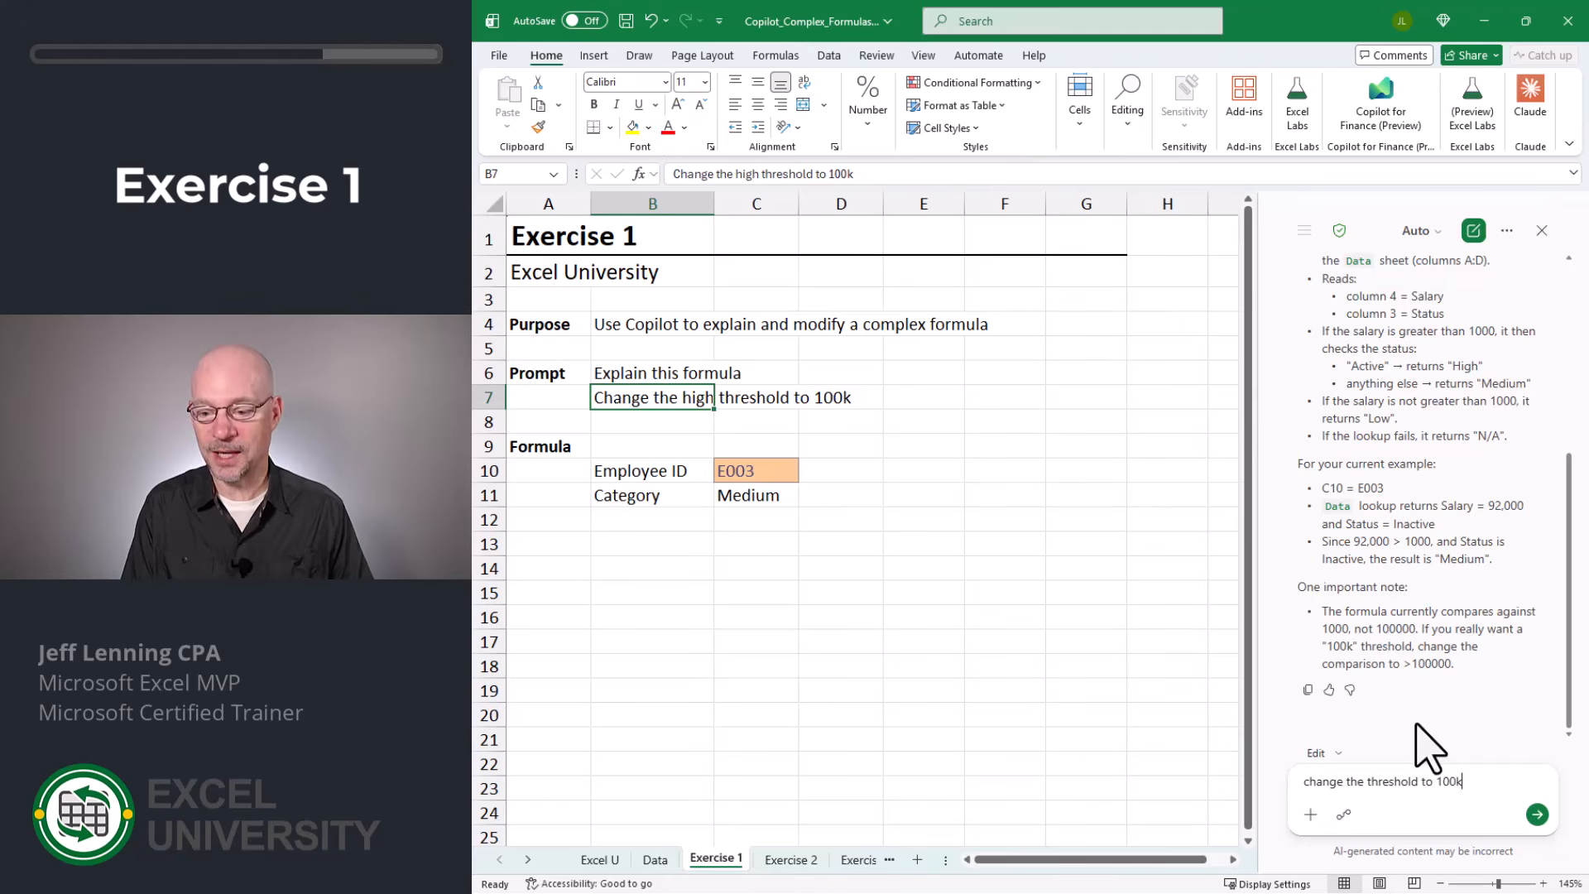
pyautogui.press('Return')
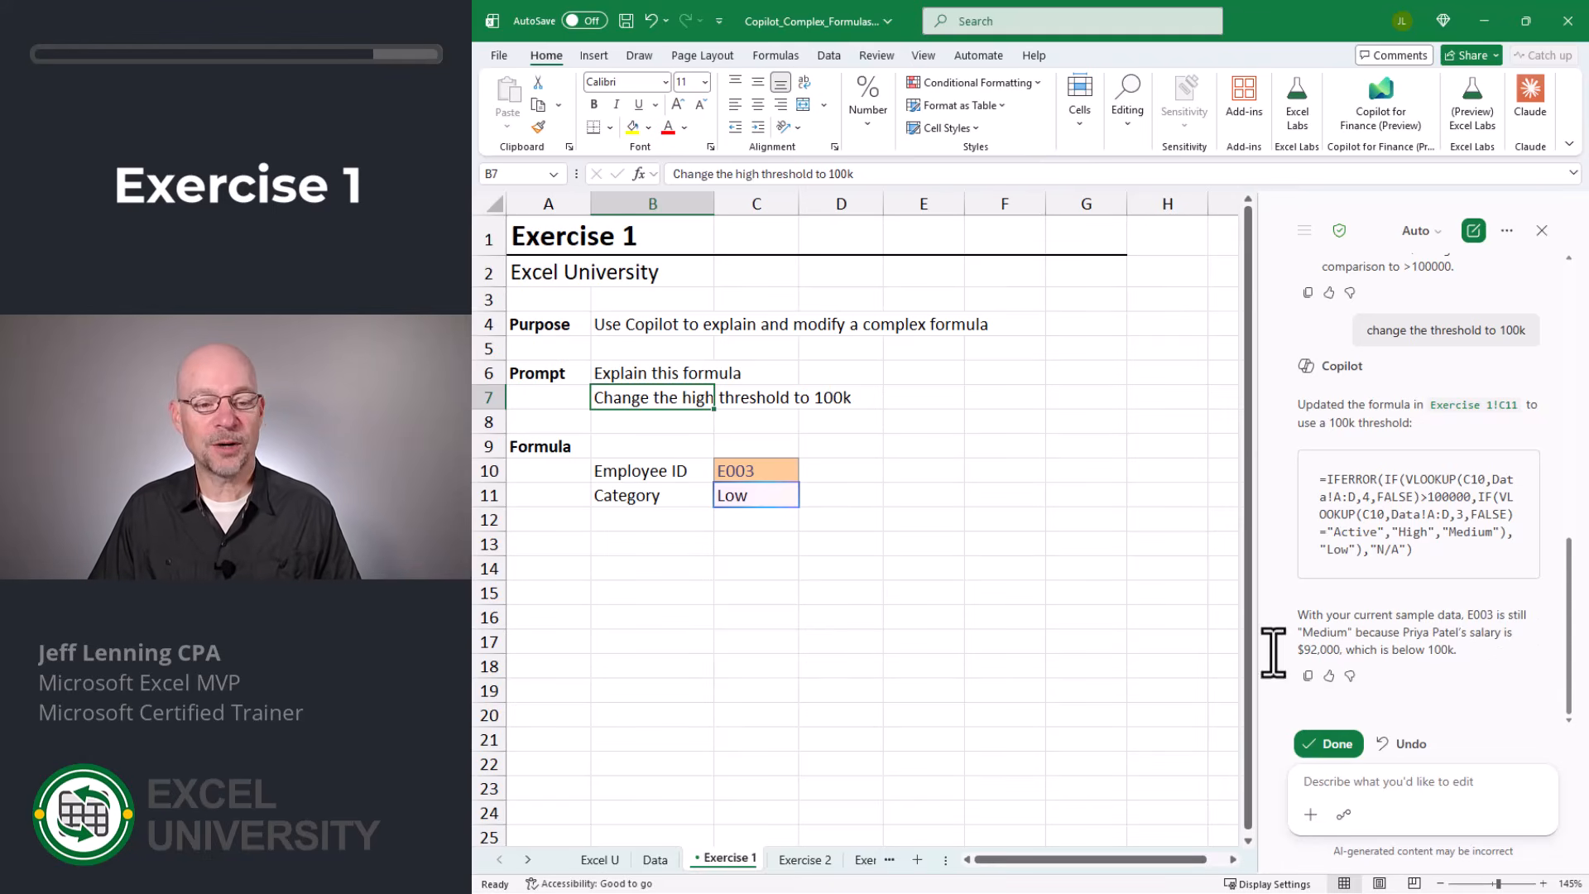
pyautogui.click(1329, 744)
# - Examine the threshold value in the updated Category formula in C11, leaving the formula as is
pyautogui.click(756, 496)
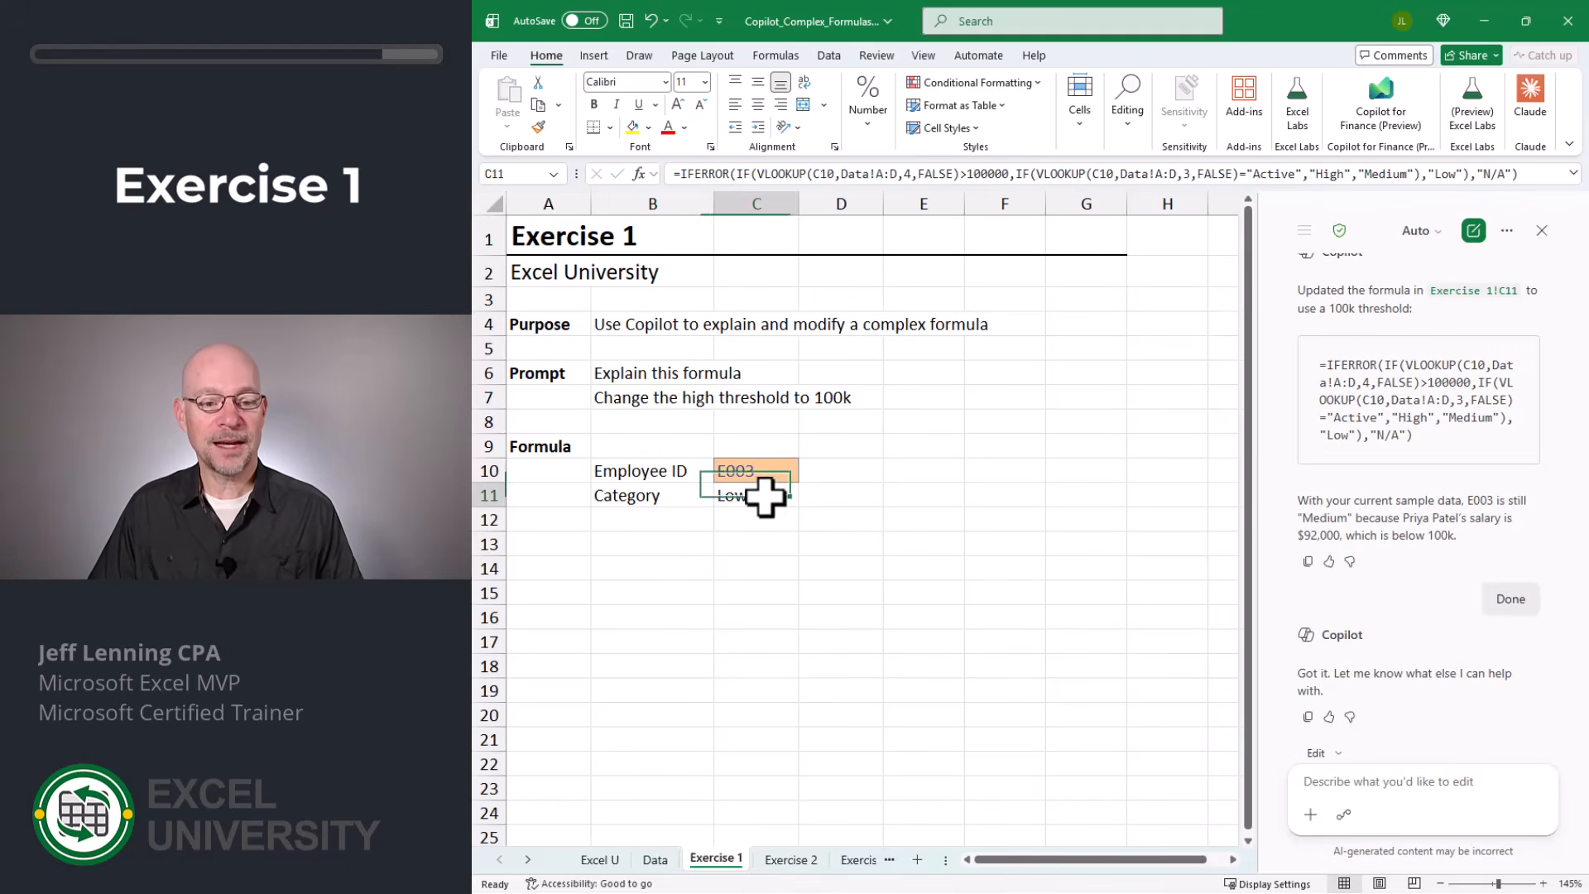
pyautogui.press('F2')
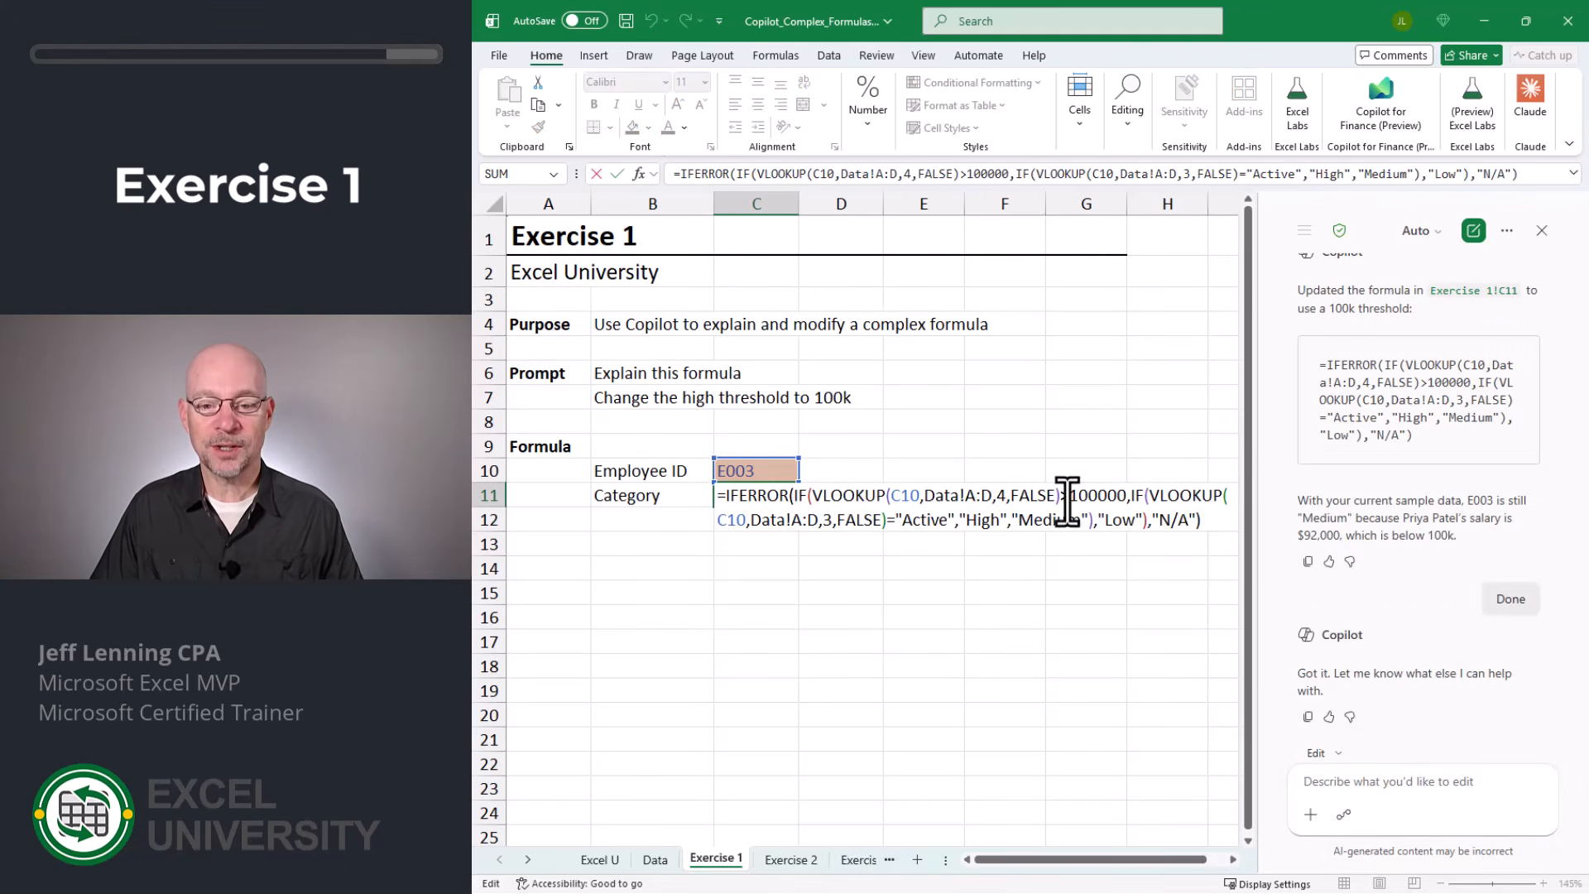
pyautogui.moveTo(1068, 497); pyautogui.dragTo(1127, 497)
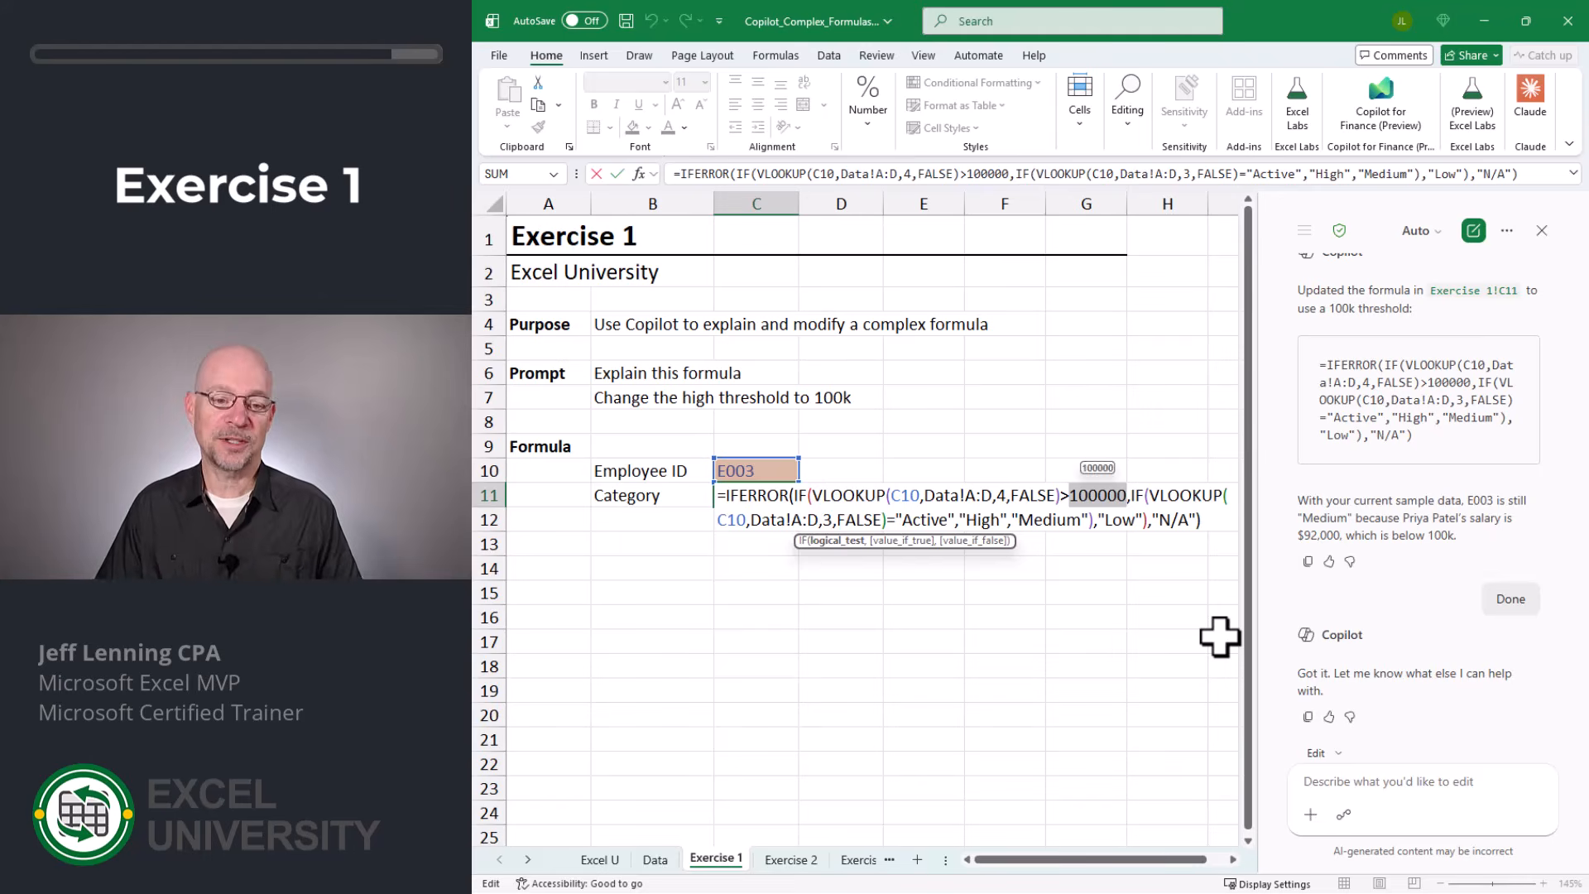
pyautogui.press('Escape')
# - Consult the salaries on the Data sheet and edit the Employee ID in C10 on Exercise 1 to test the new threshold
pyautogui.hotkey('ctrl', 'pageup')
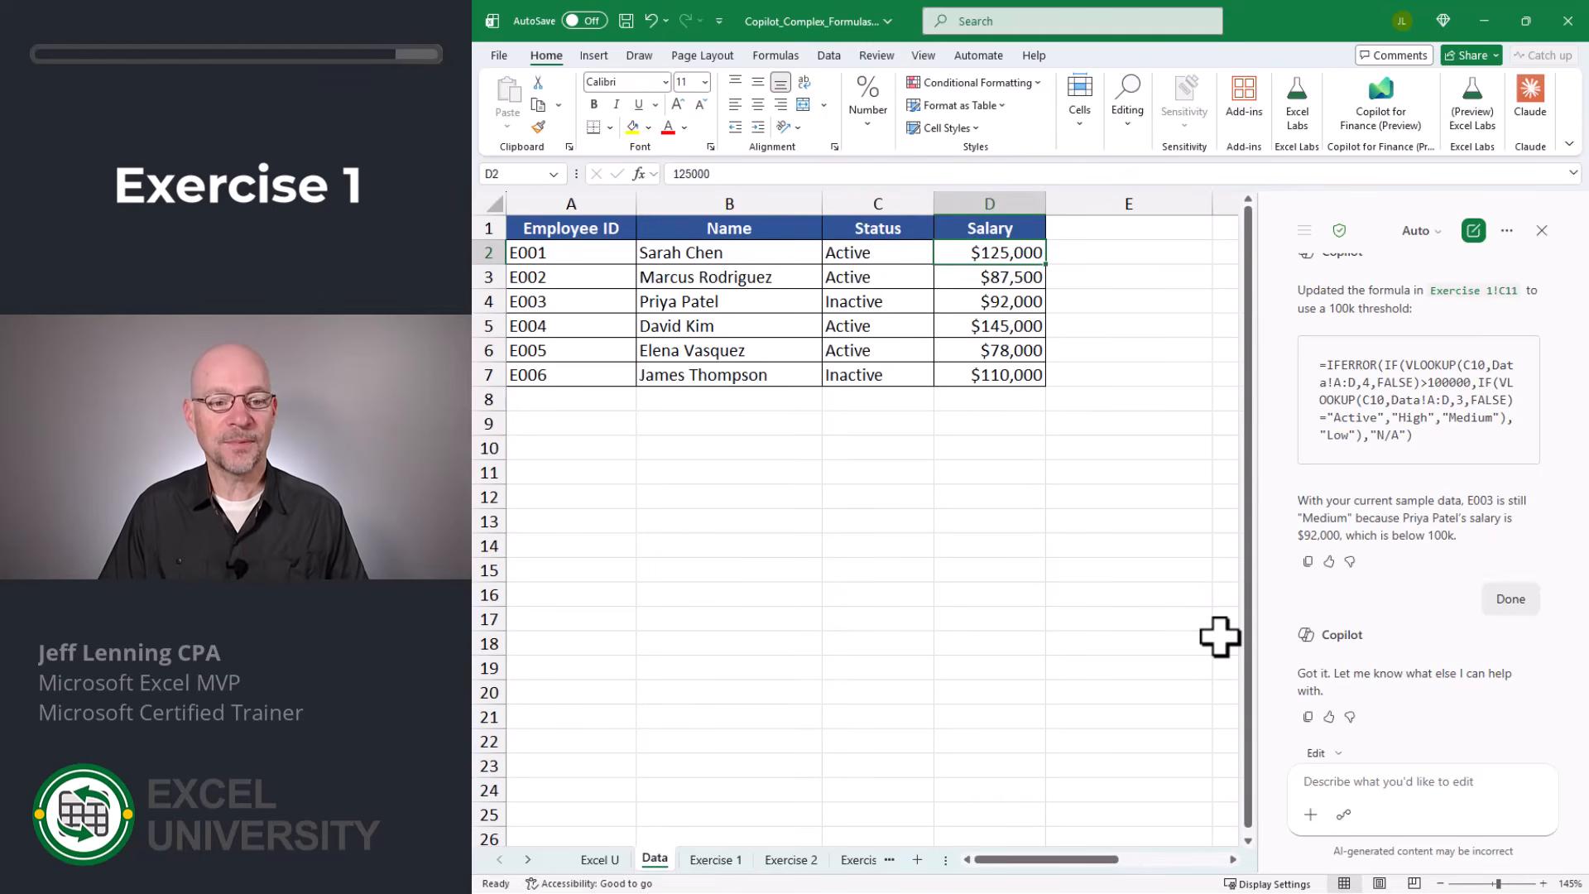
pyautogui.hotkey('ctrl', 'pagedown')
pyautogui.press('Up')
pyautogui.press('F2')
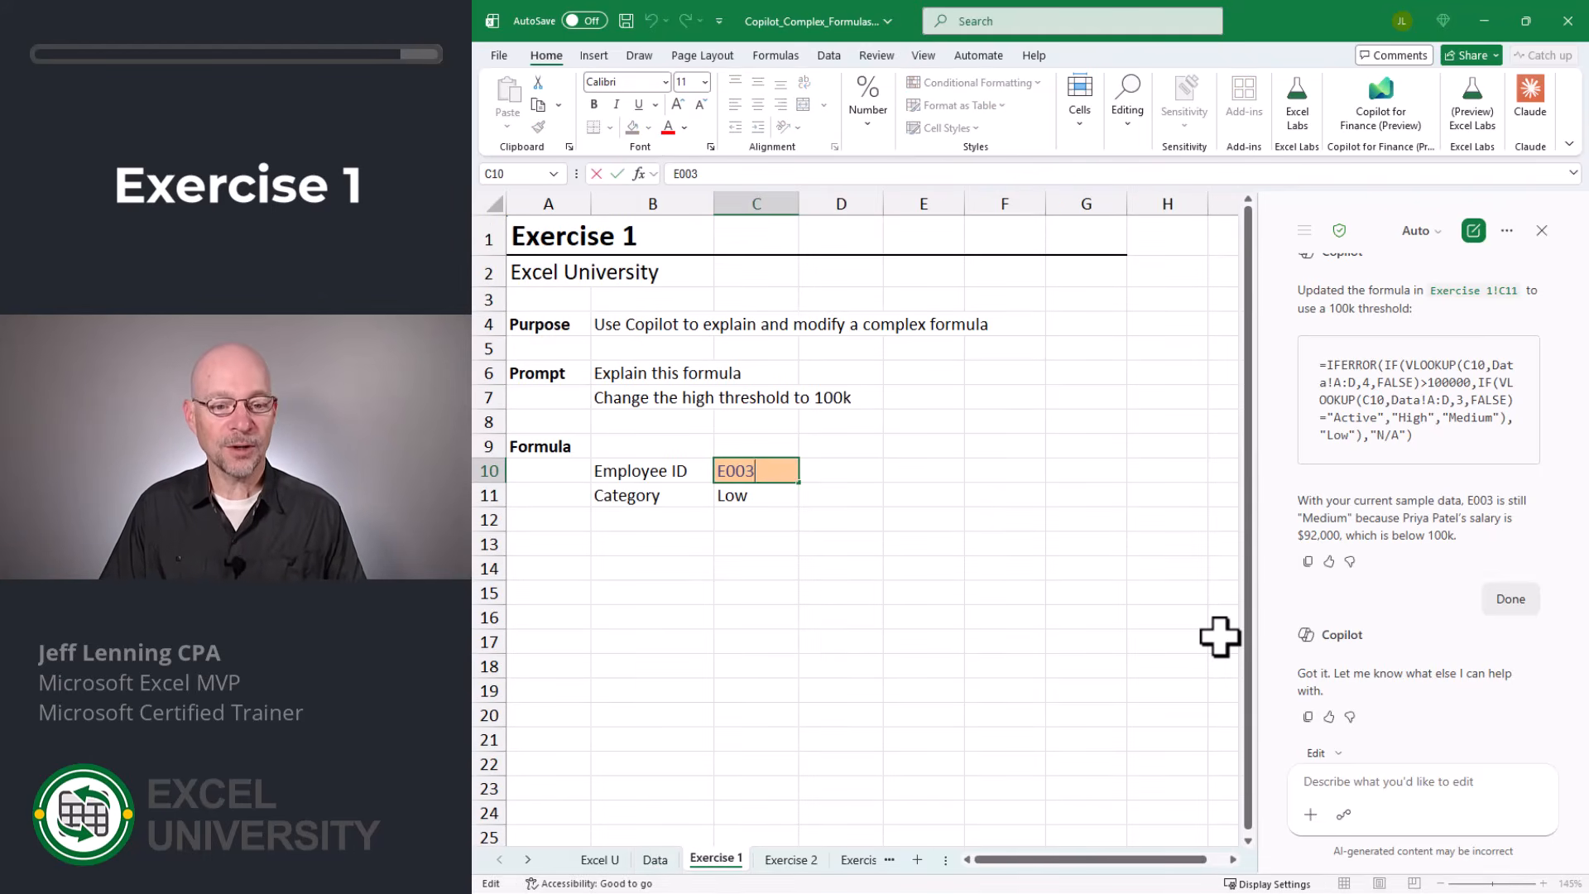
pyautogui.press('Return')
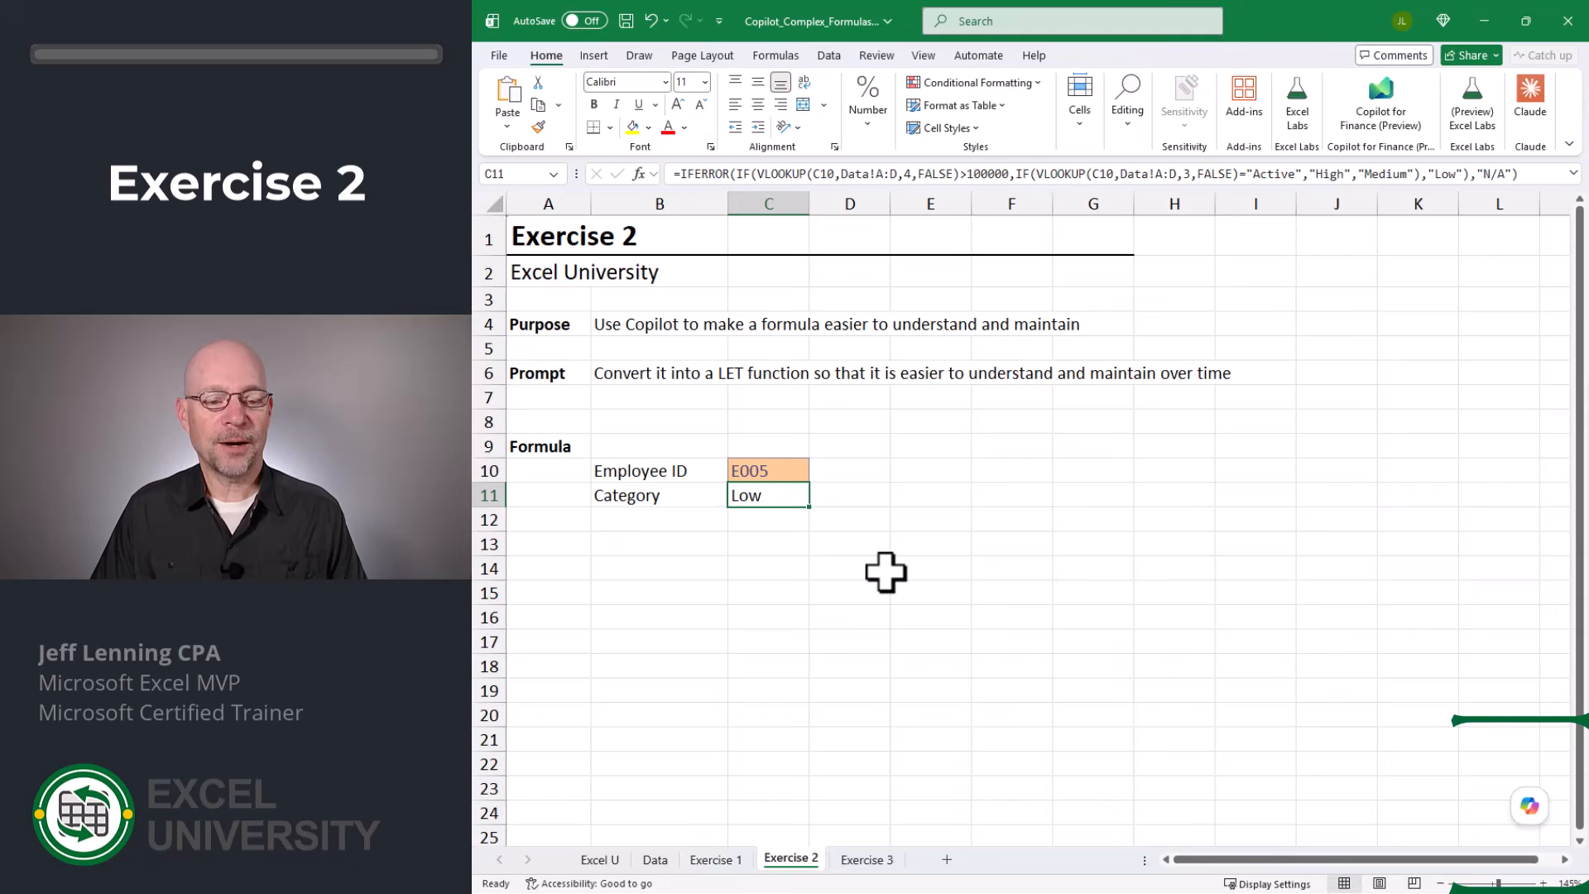
# - Review the Exercise 2 formula in C11 and ask Copilot to "convert this formula into a LET function to make it easier to understand and maintain"
pyautogui.press('F2')
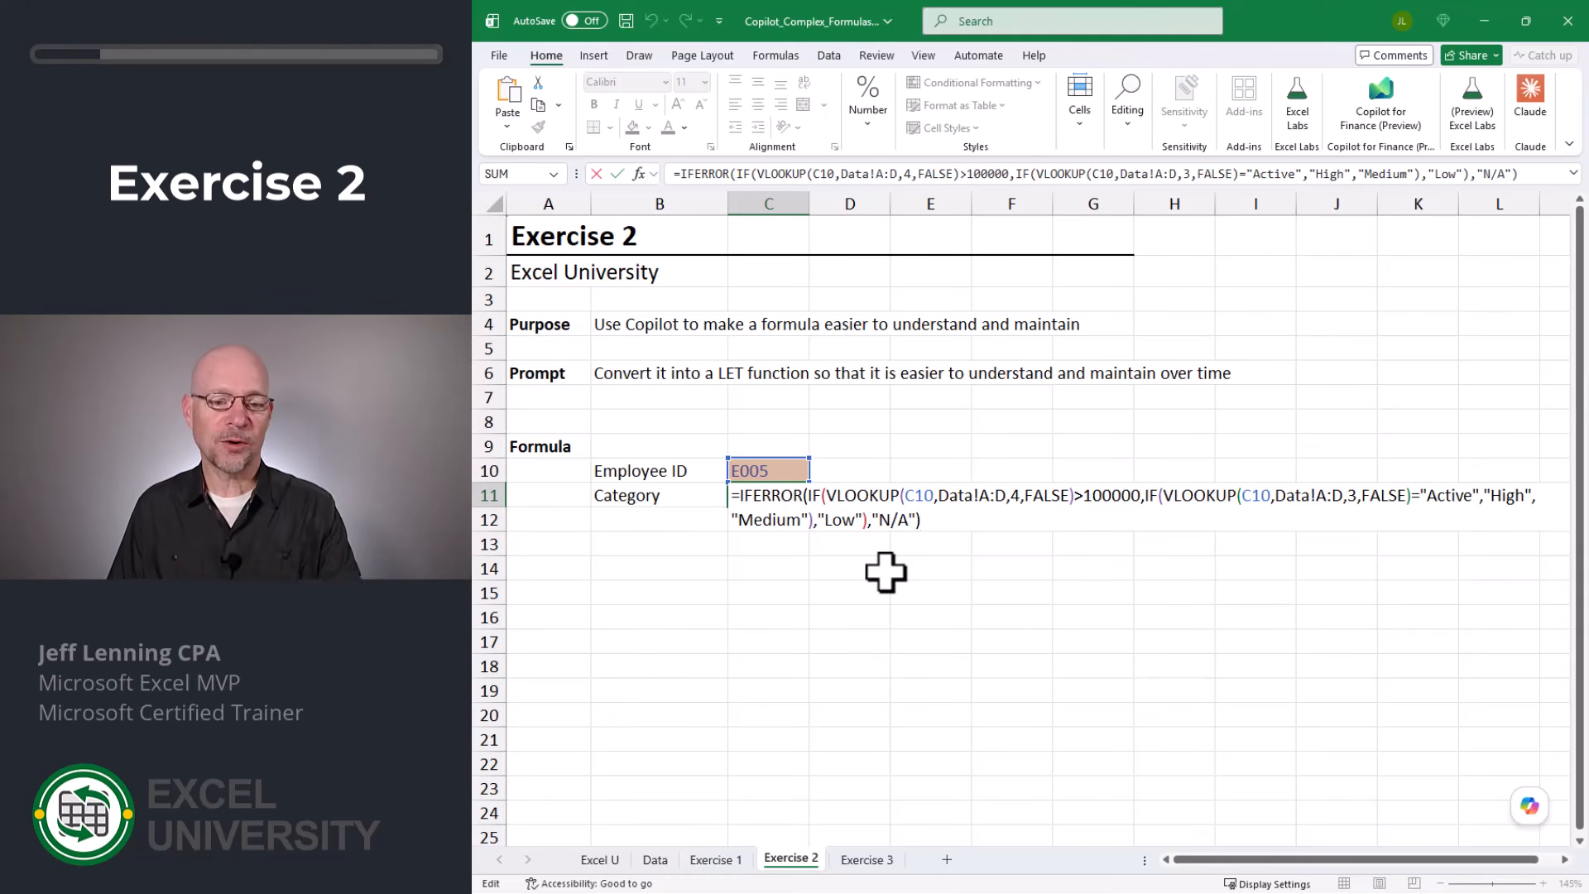
pyautogui.hotkey('ctrl', 'Return')
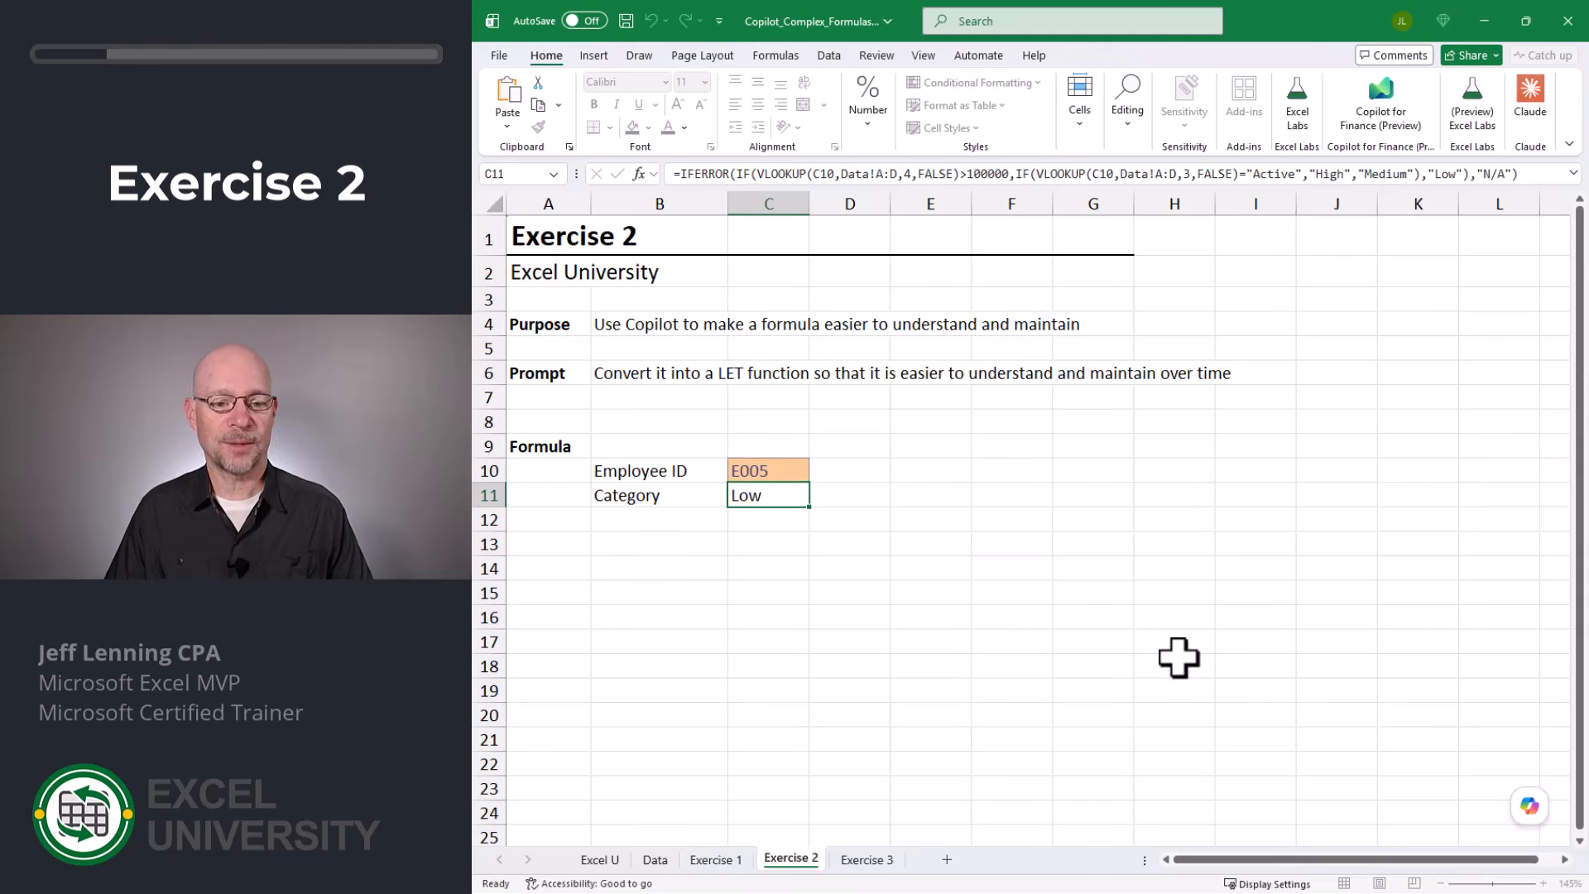
pyautogui.click(1530, 806)
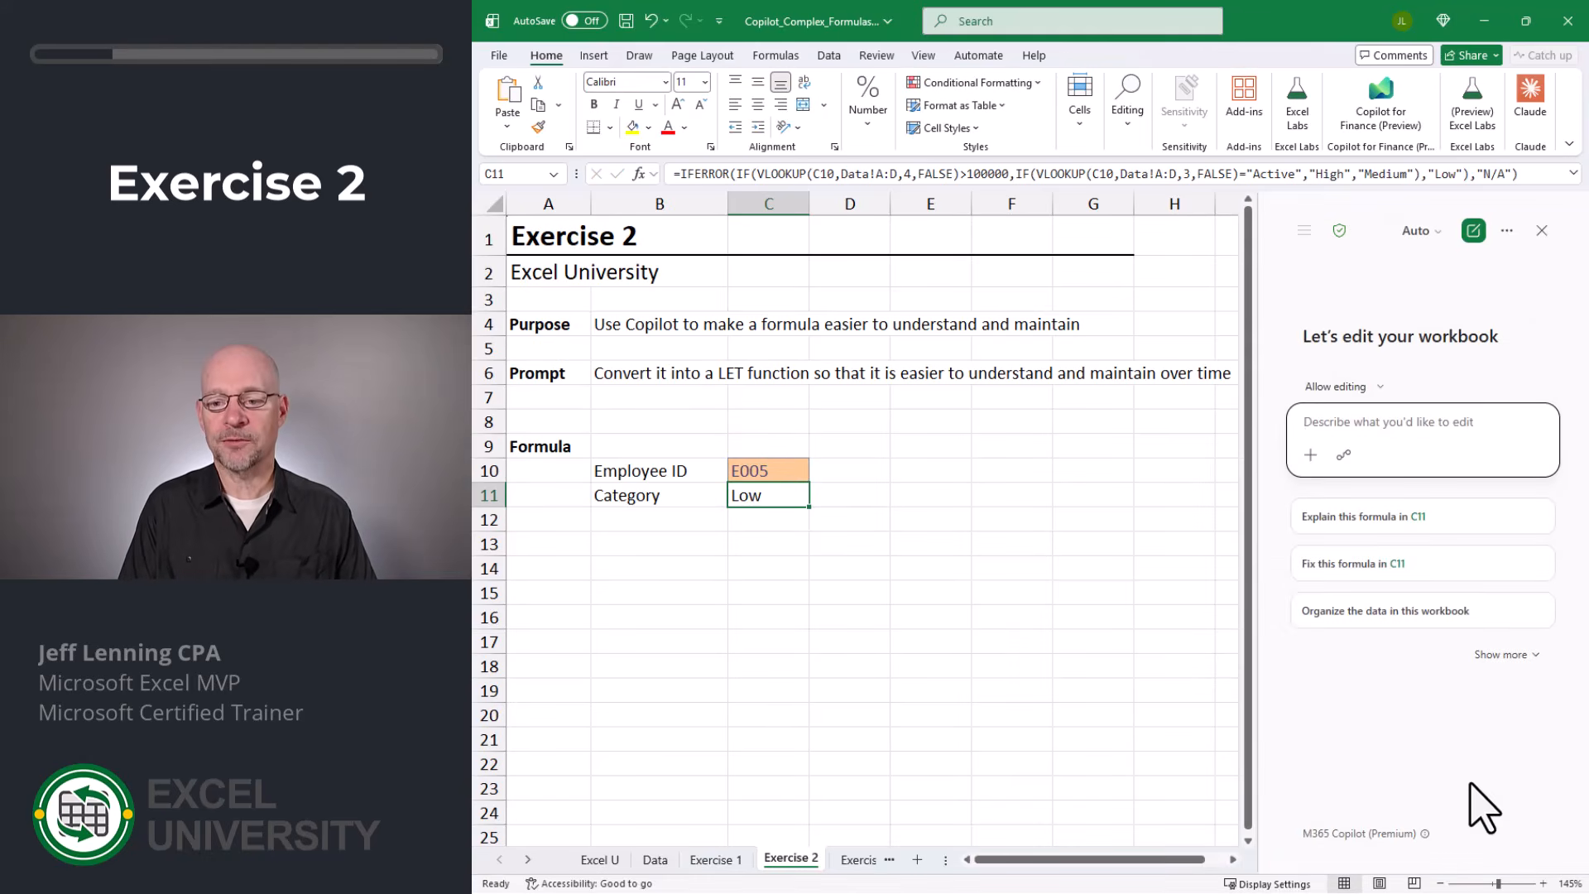
pyautogui.write('convert this formula into a LET func')
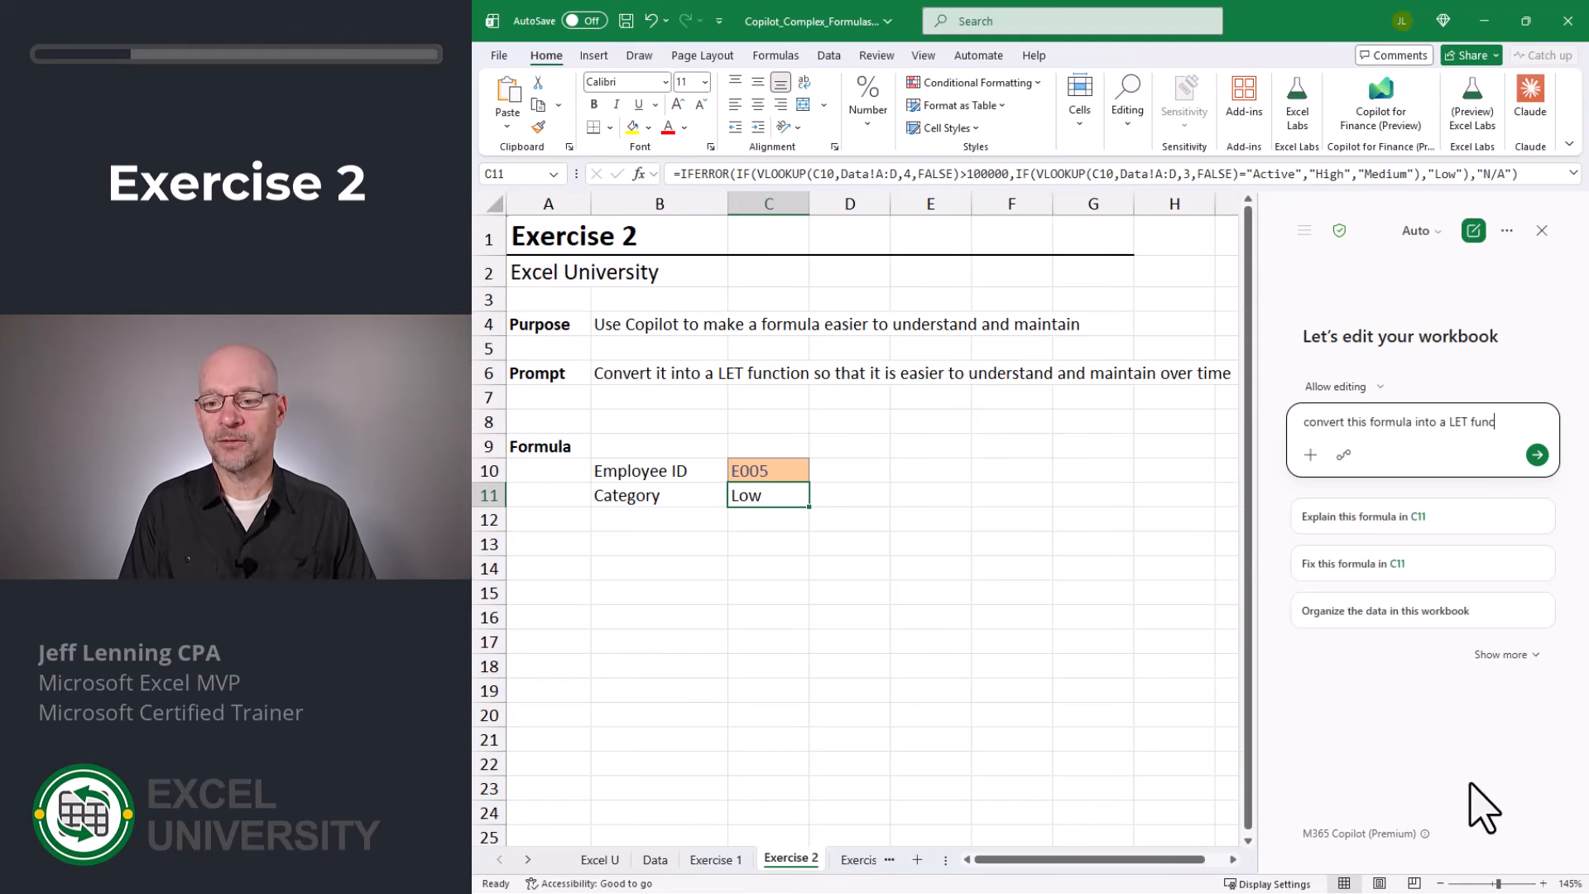
pyautogui.write('to make it easier to understand and maintain')
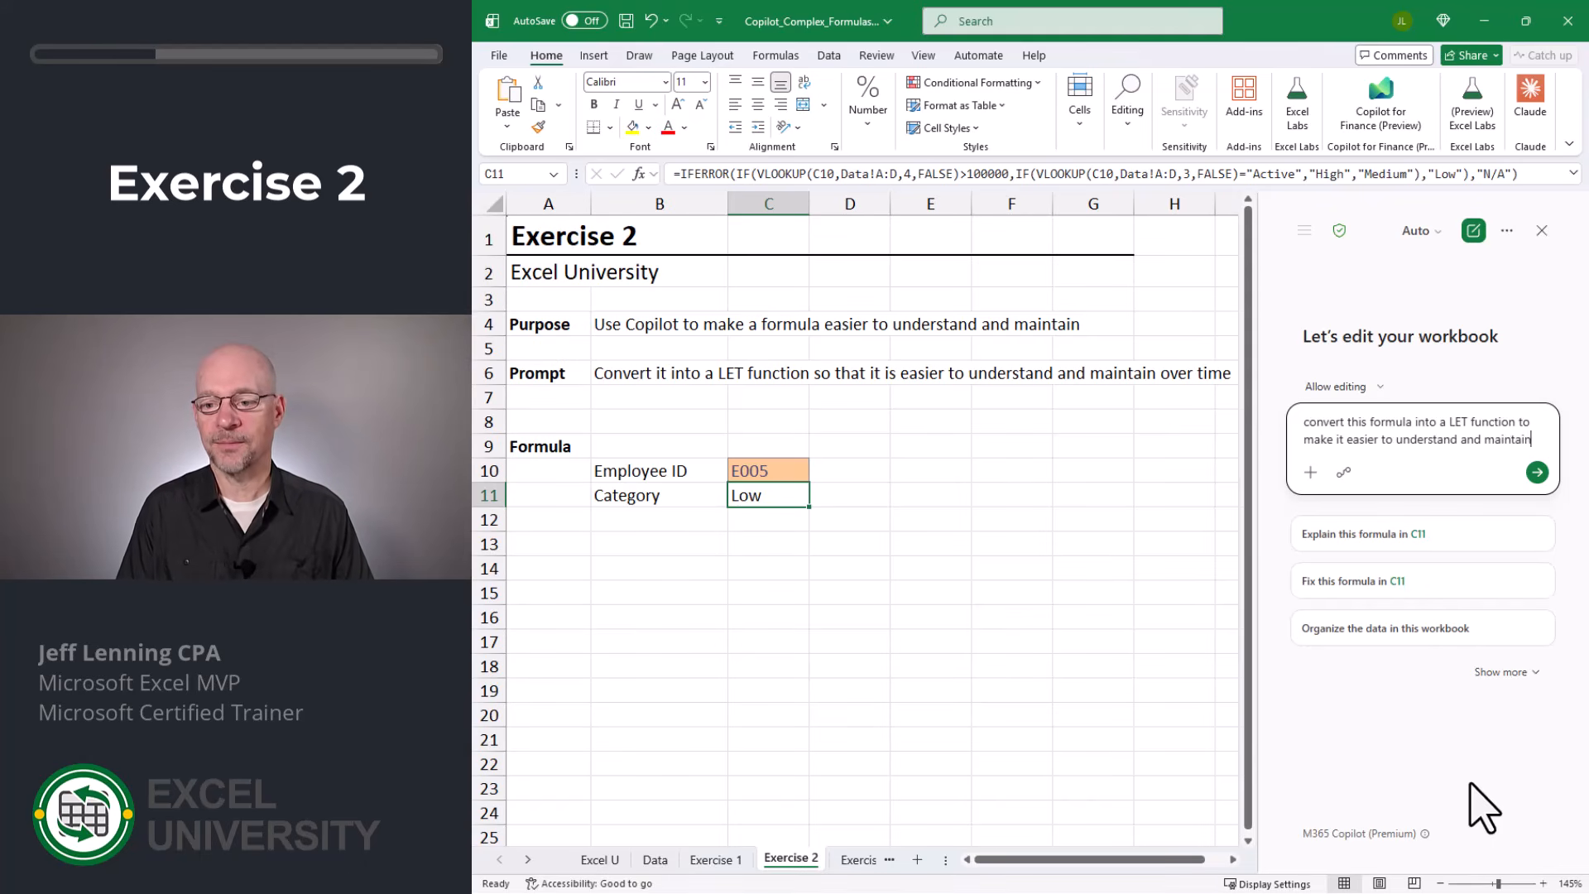
pyautogui.press('Return')
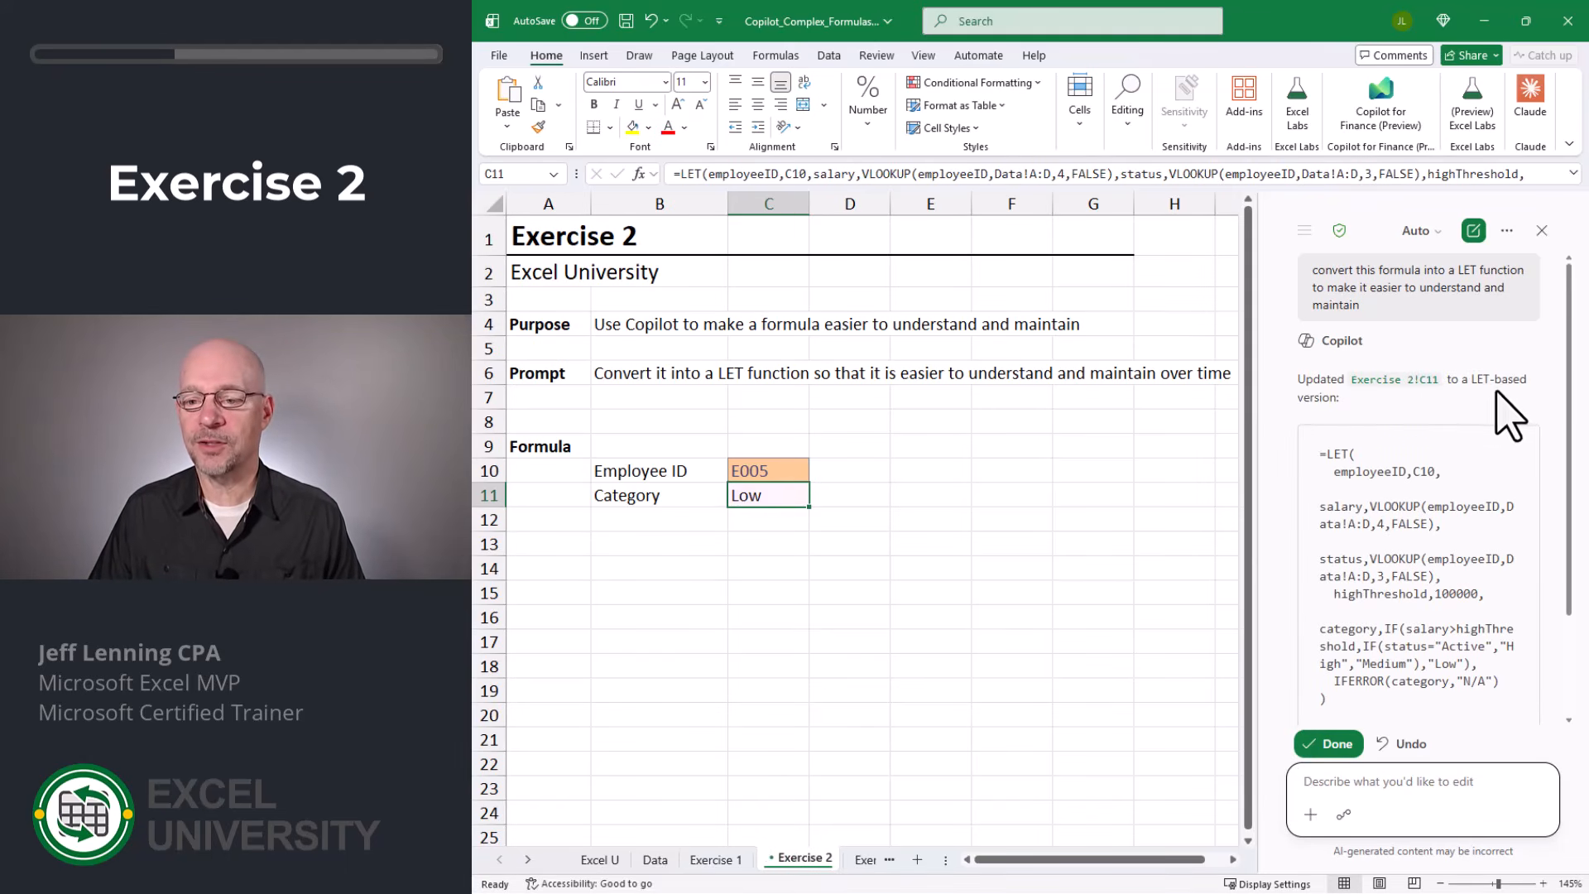
# - Examine the employeeID, salary and status name/value pairs in the new LET formula in C11 on Exercise 2
pyautogui.scroll(-3, 1341, 321)
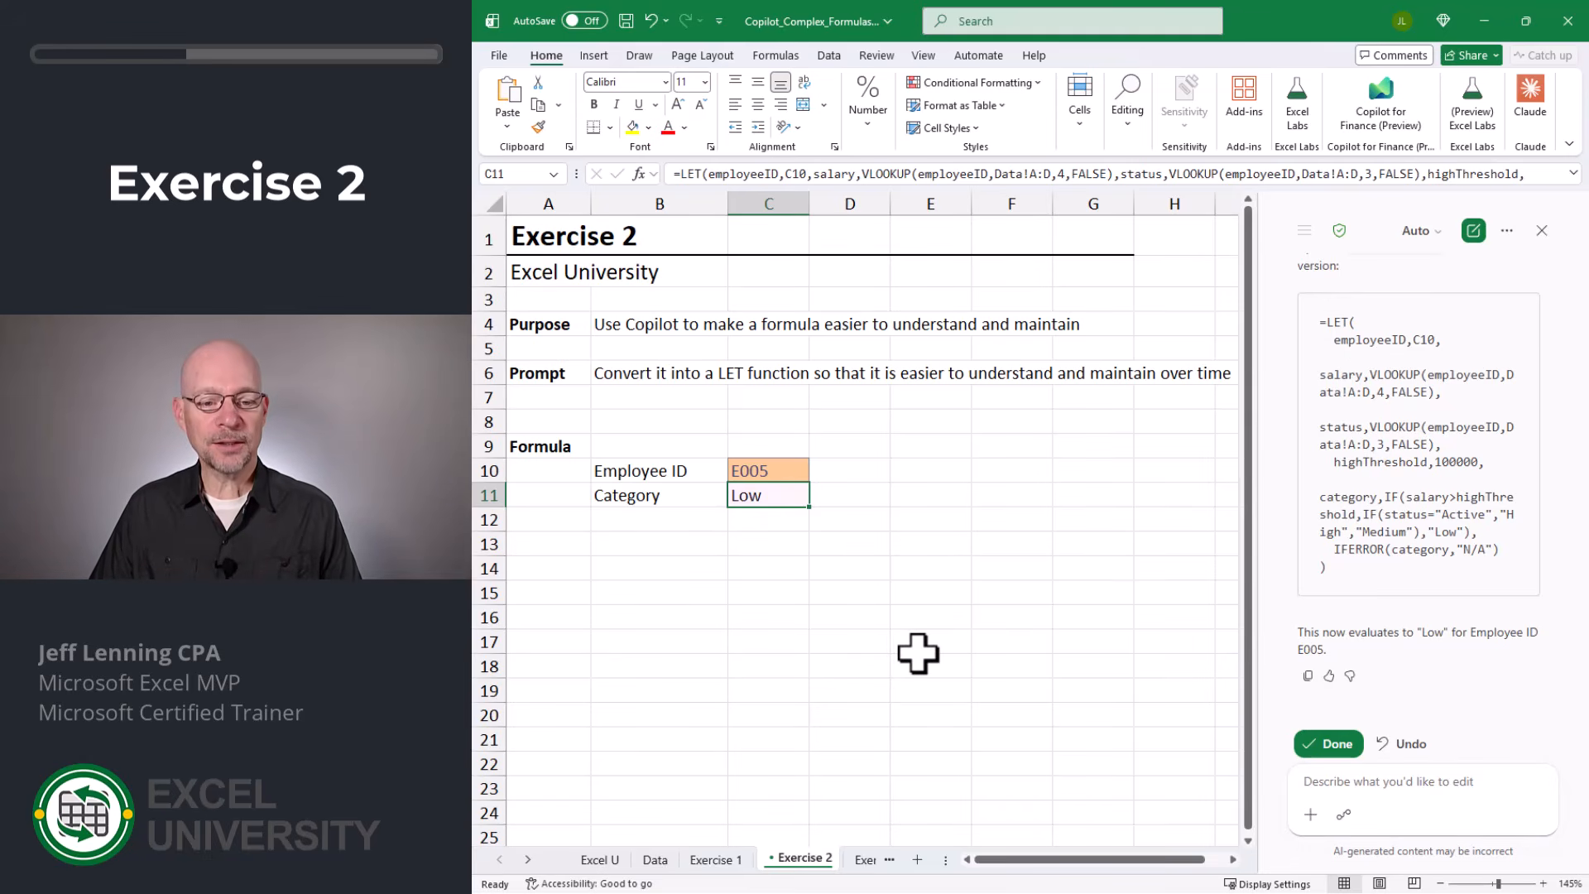
pyautogui.press('F2')
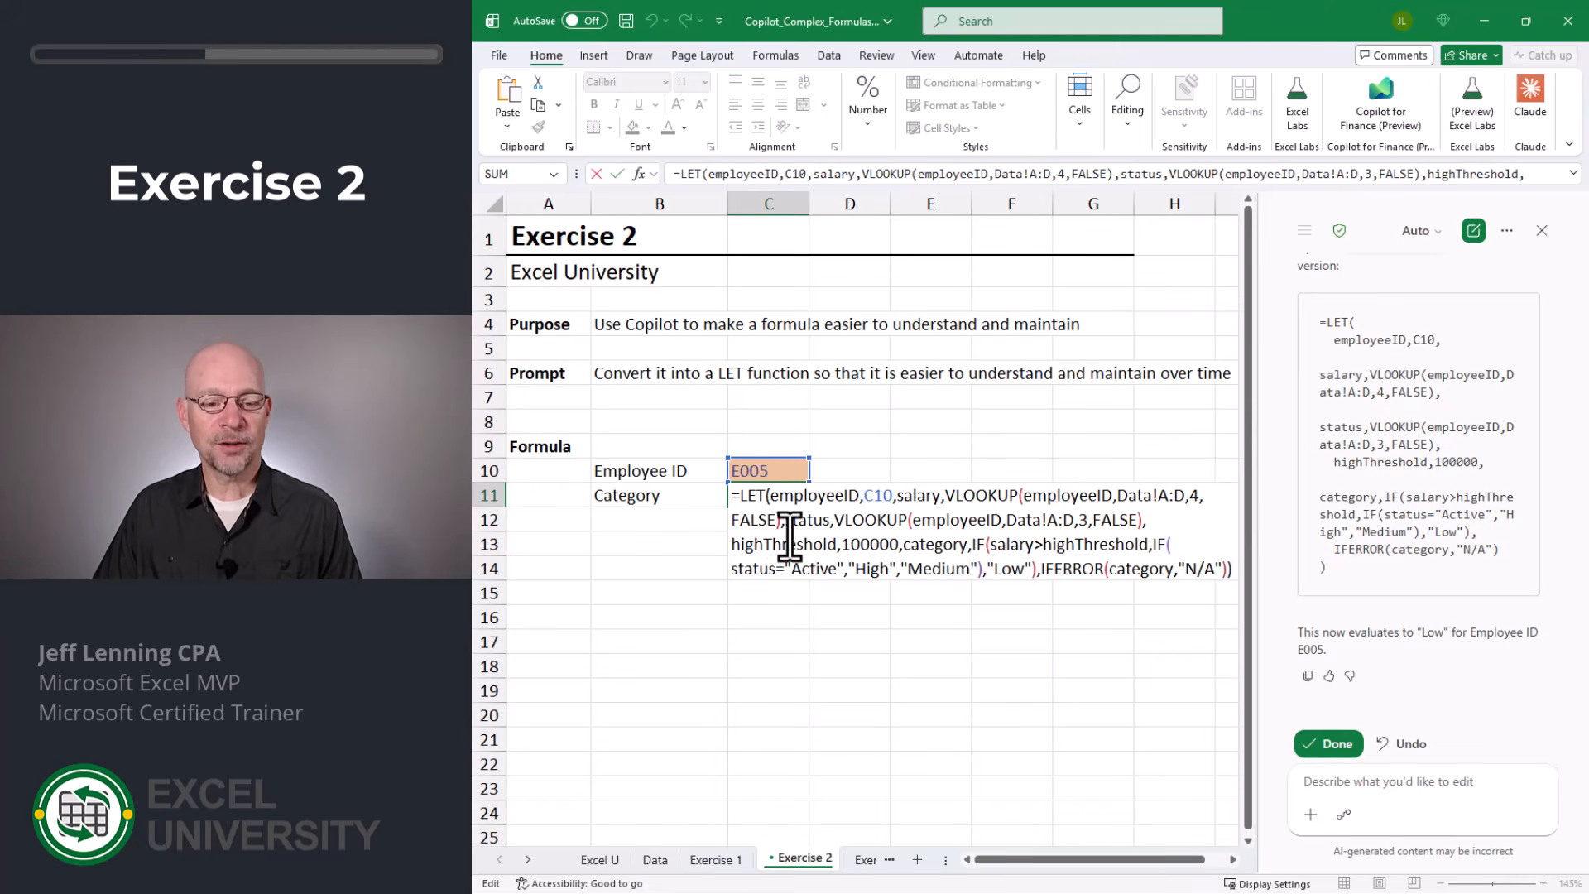
pyautogui.moveTo(771, 500); pyautogui.dragTo(860, 500)
pyautogui.click(864, 500)
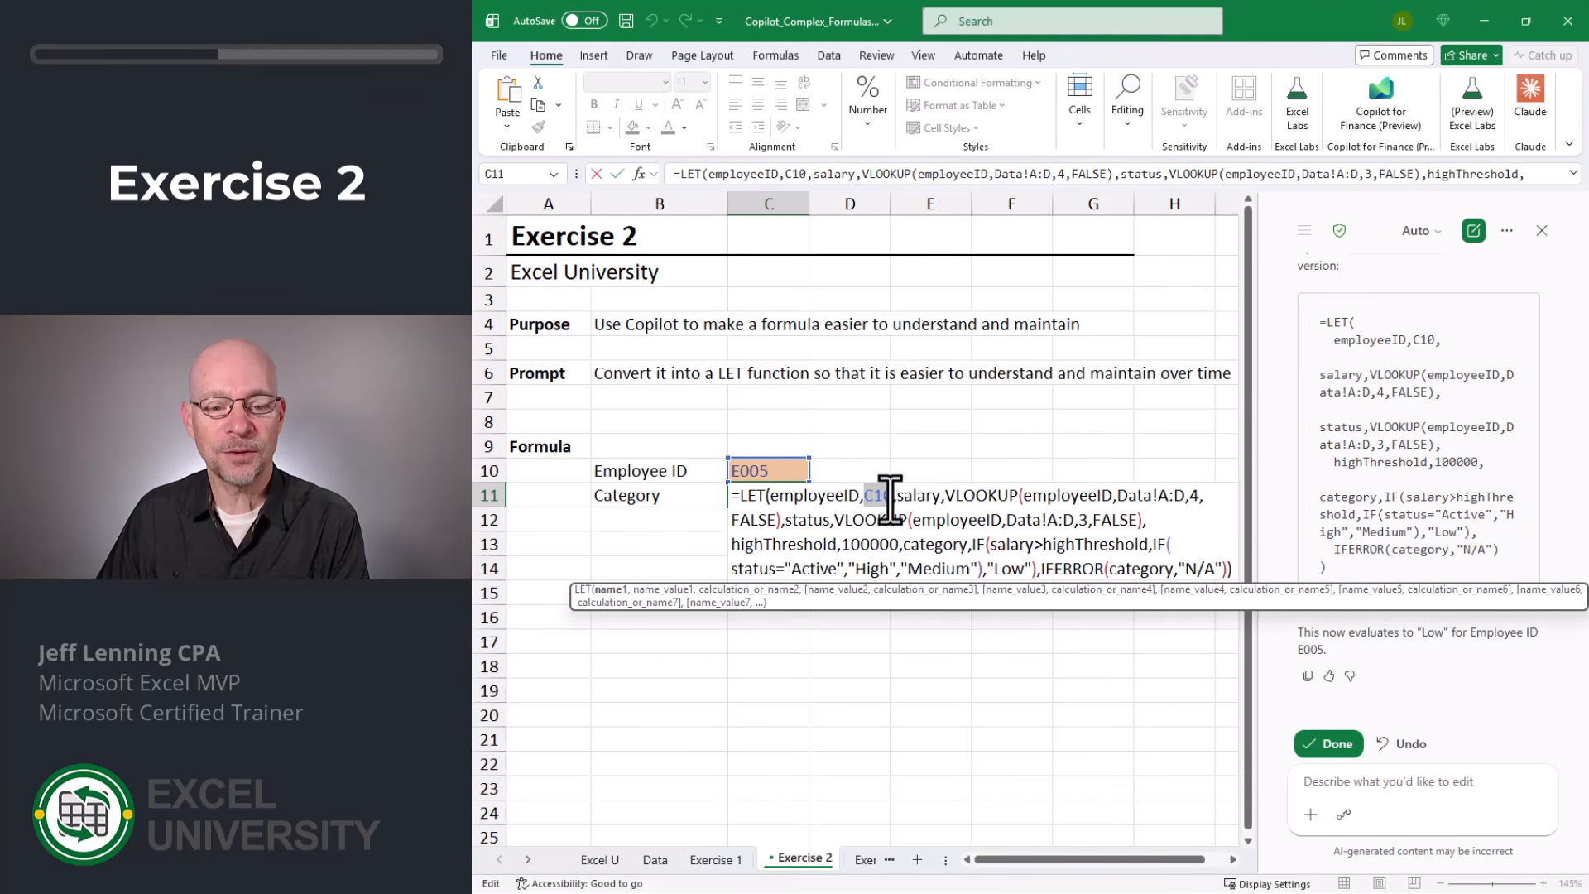
pyautogui.click(893, 500)
pyautogui.moveTo(767, 500); pyautogui.dragTo(840, 502)
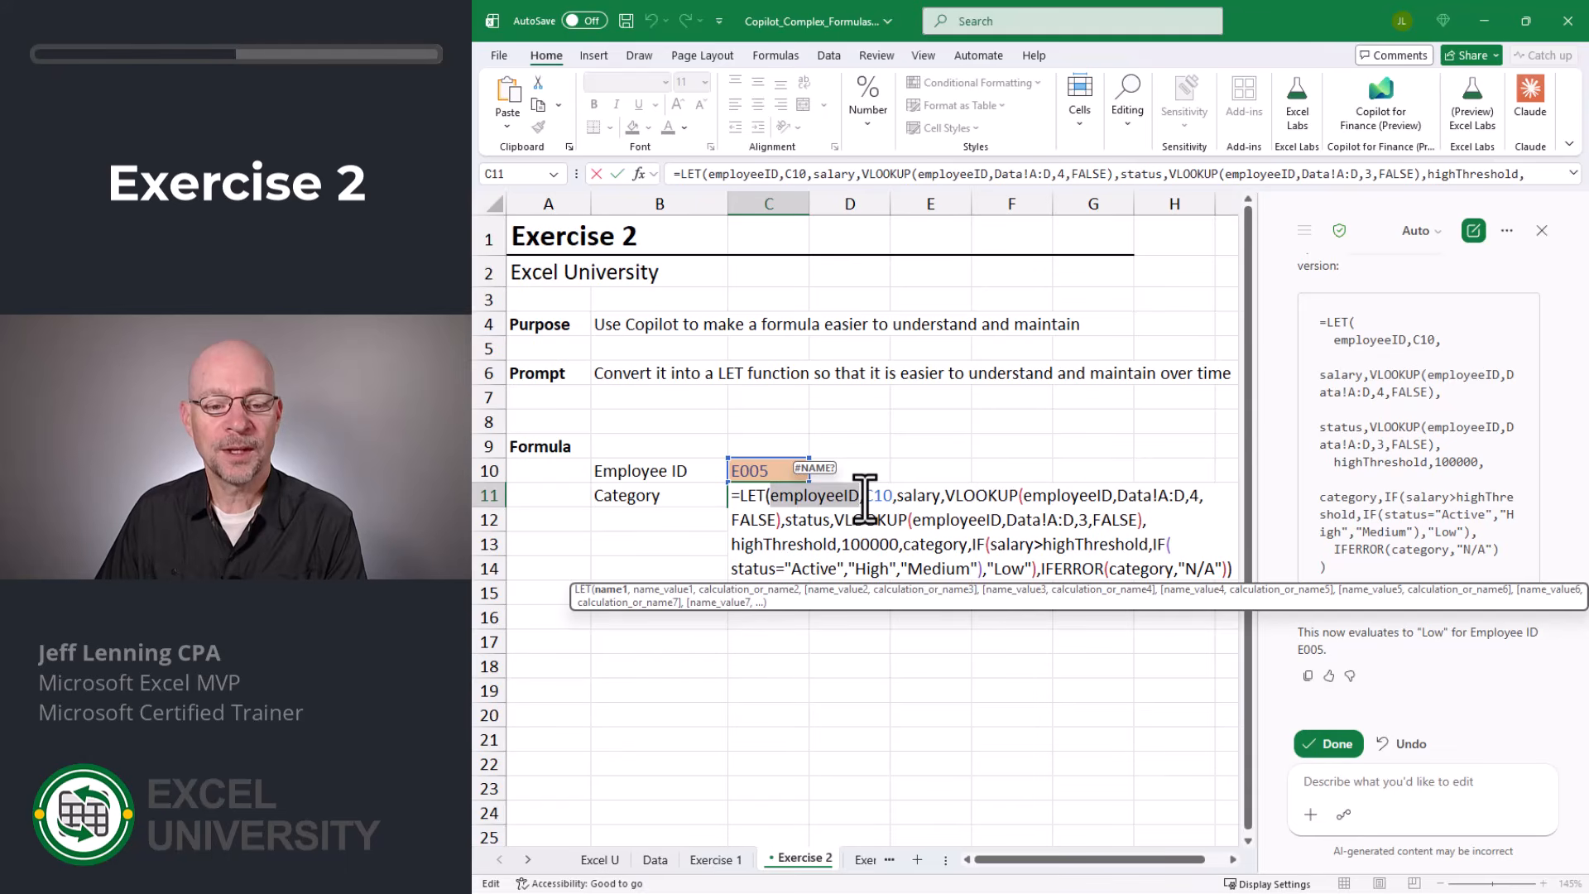
pyautogui.moveTo(866, 497); pyautogui.dragTo(1114, 496)
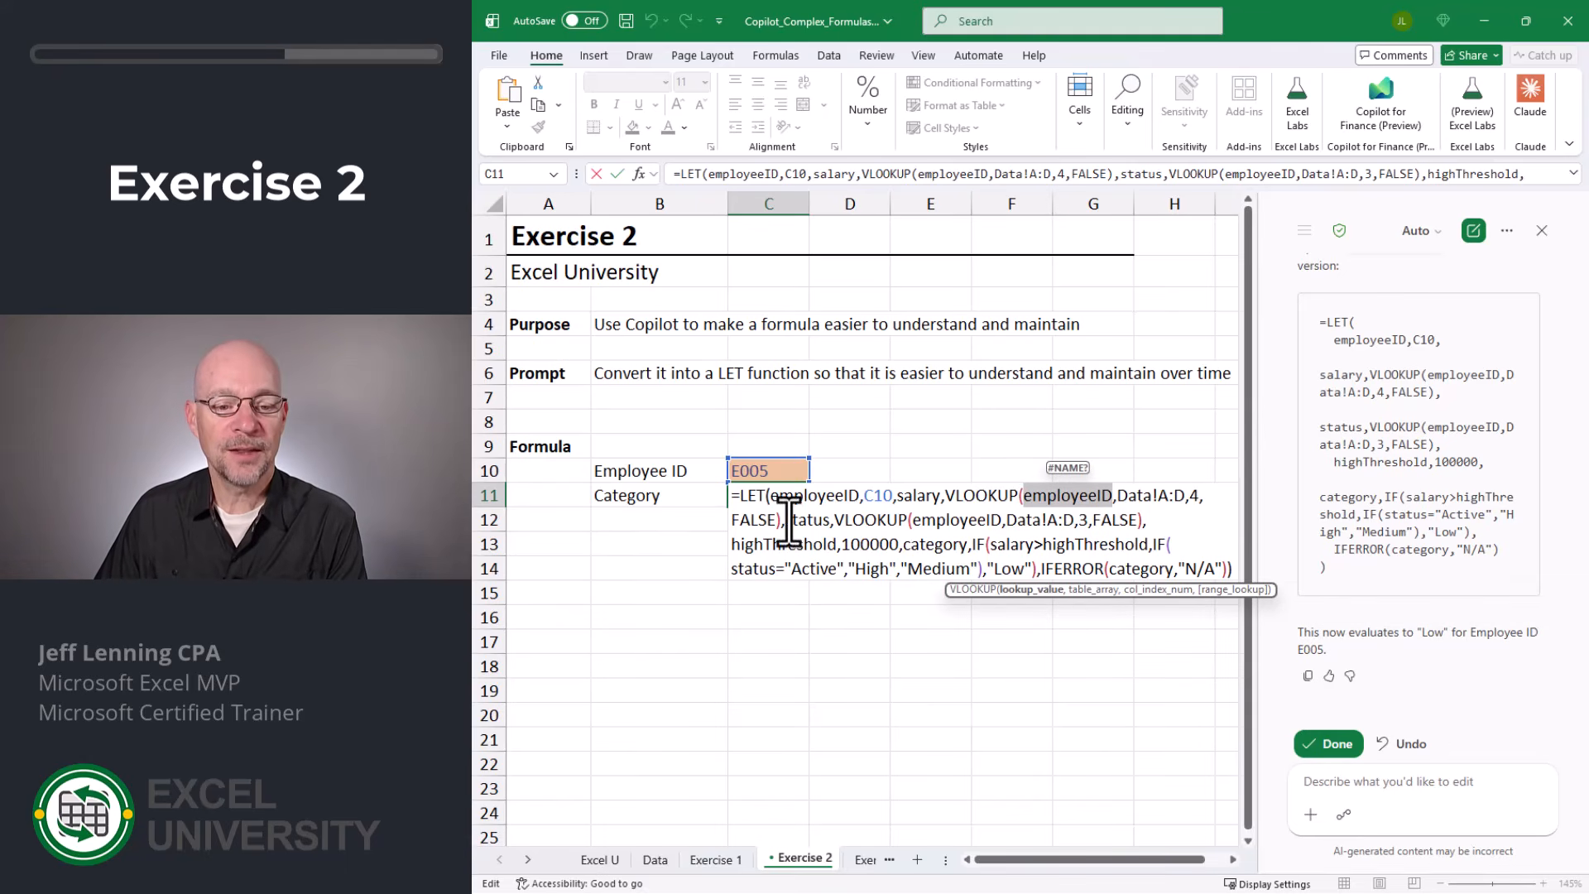
pyautogui.moveTo(786, 520); pyautogui.dragTo(1134, 521)
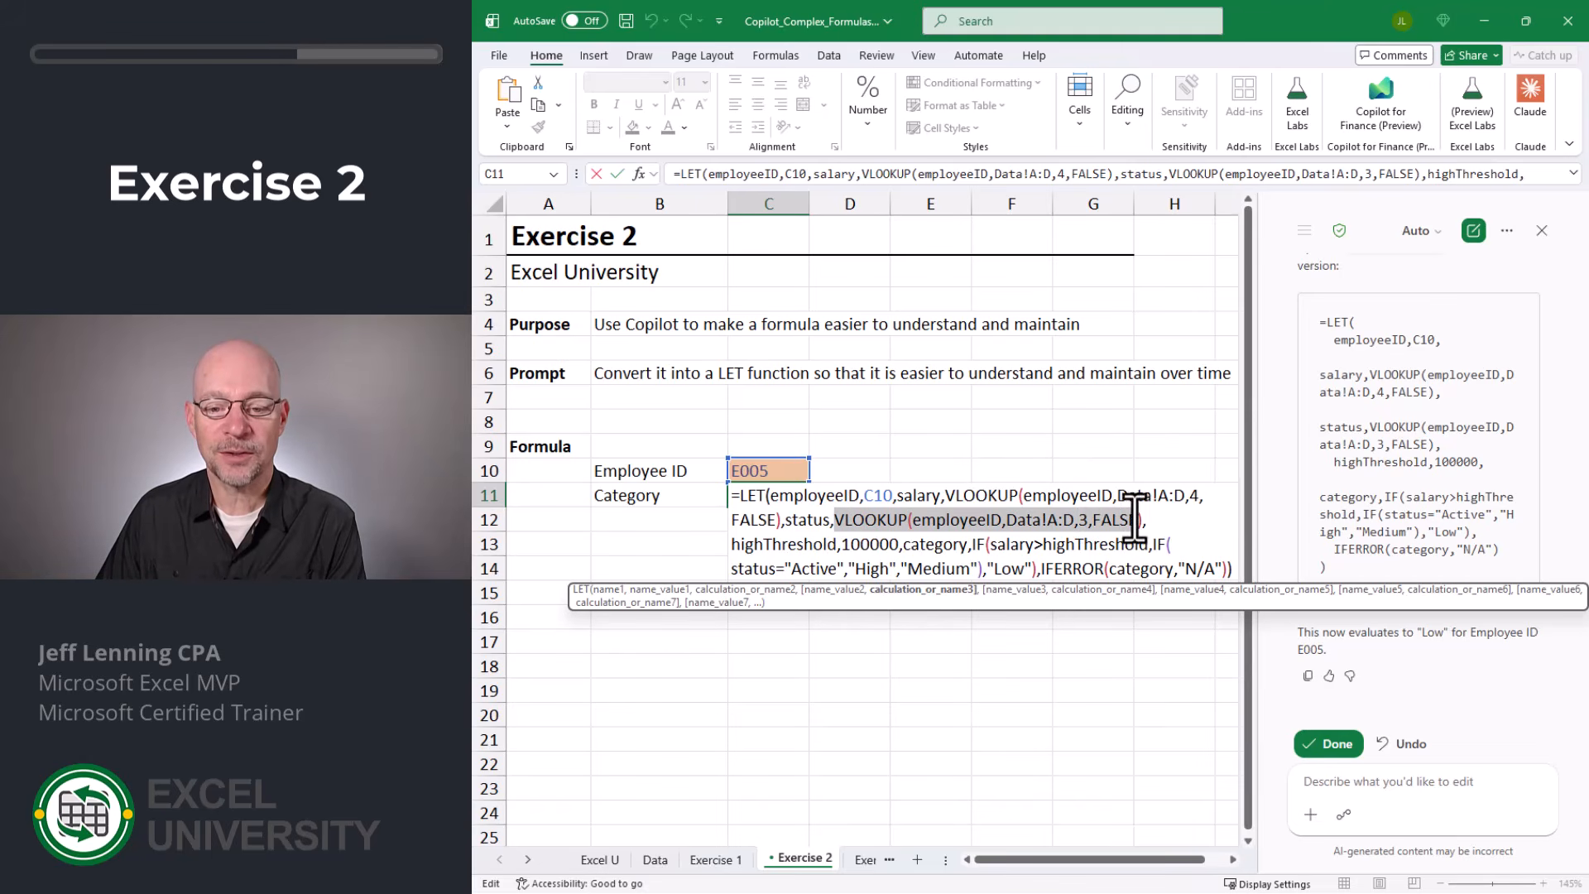
# - Examine the highThreshold value and the category calculation in the same LET formula, leaving the formula as is
pyautogui.click(734, 546)
pyautogui.moveTo(733, 547); pyautogui.dragTo(970, 547)
pyautogui.click(905, 549)
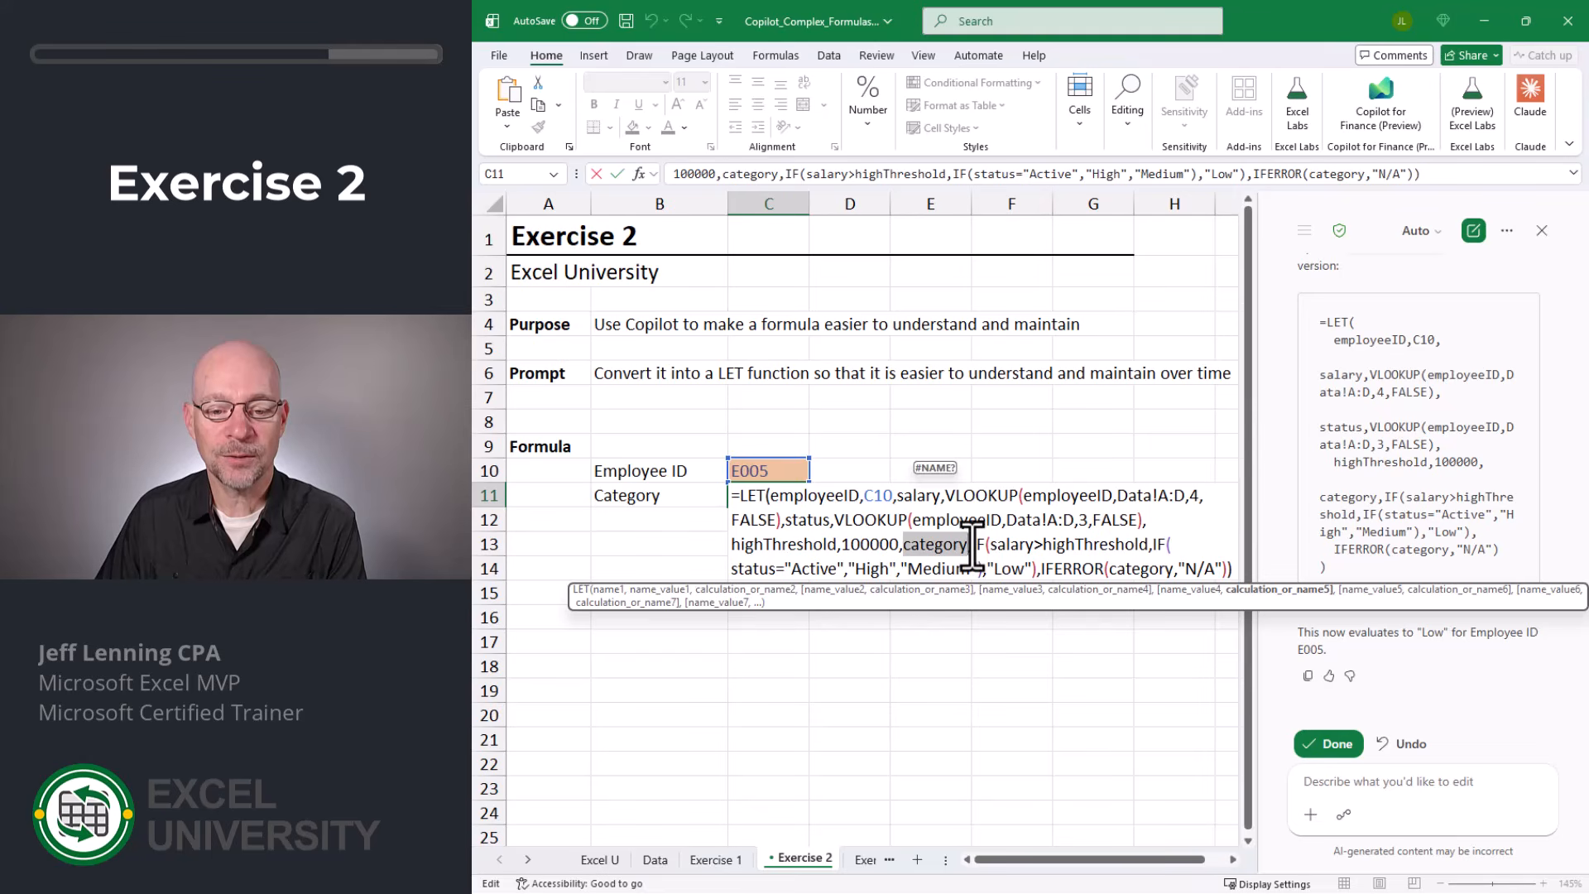
pyautogui.click(972, 546)
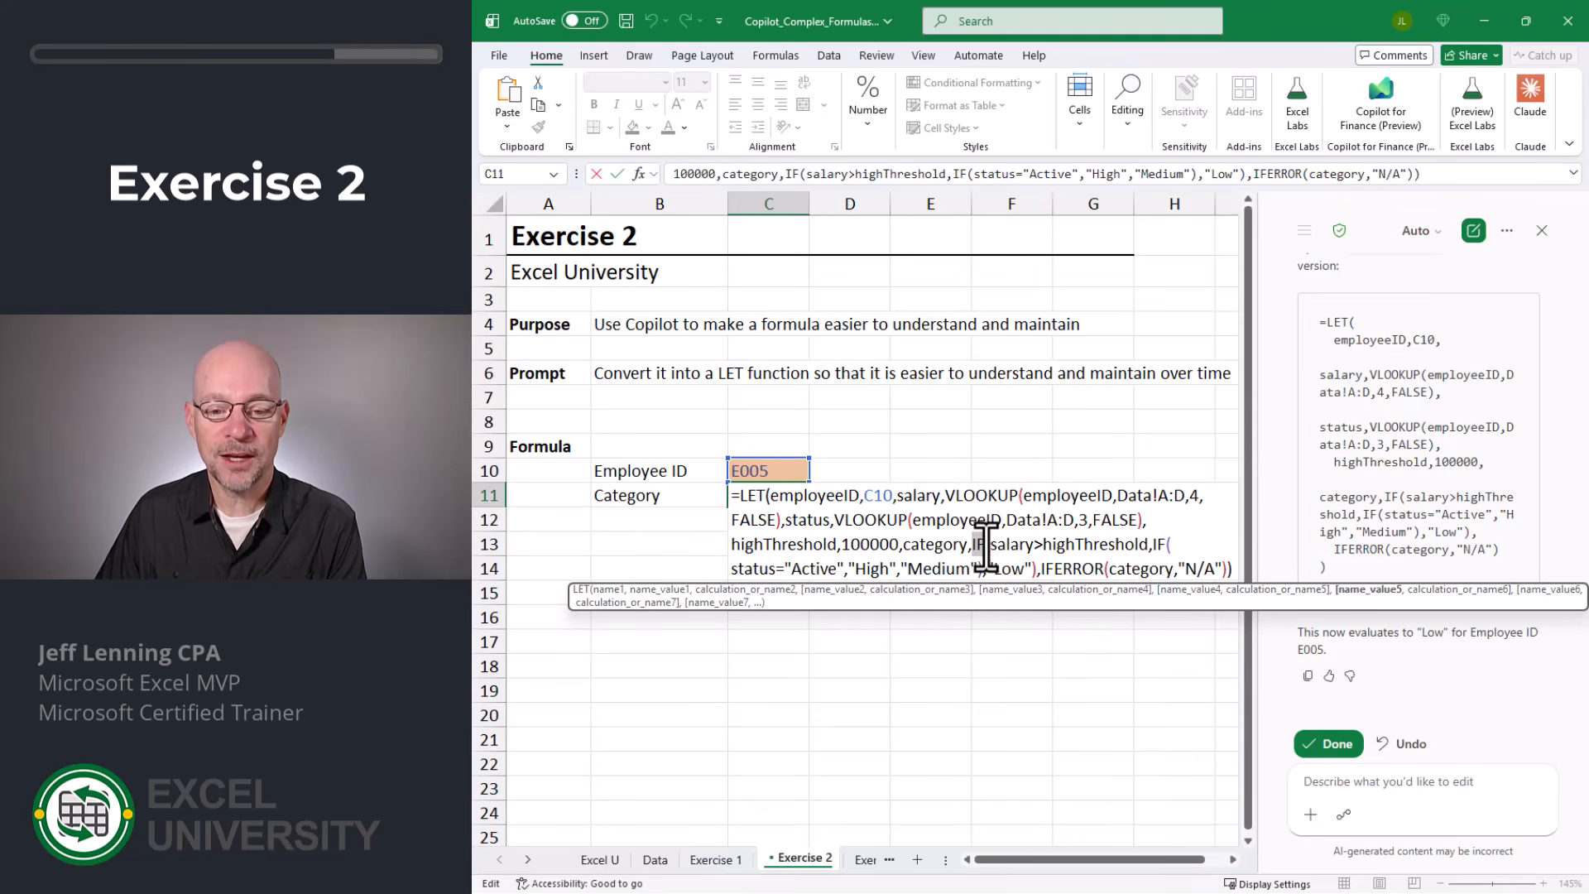
pyautogui.moveTo(990, 546); pyautogui.dragTo(1163, 546)
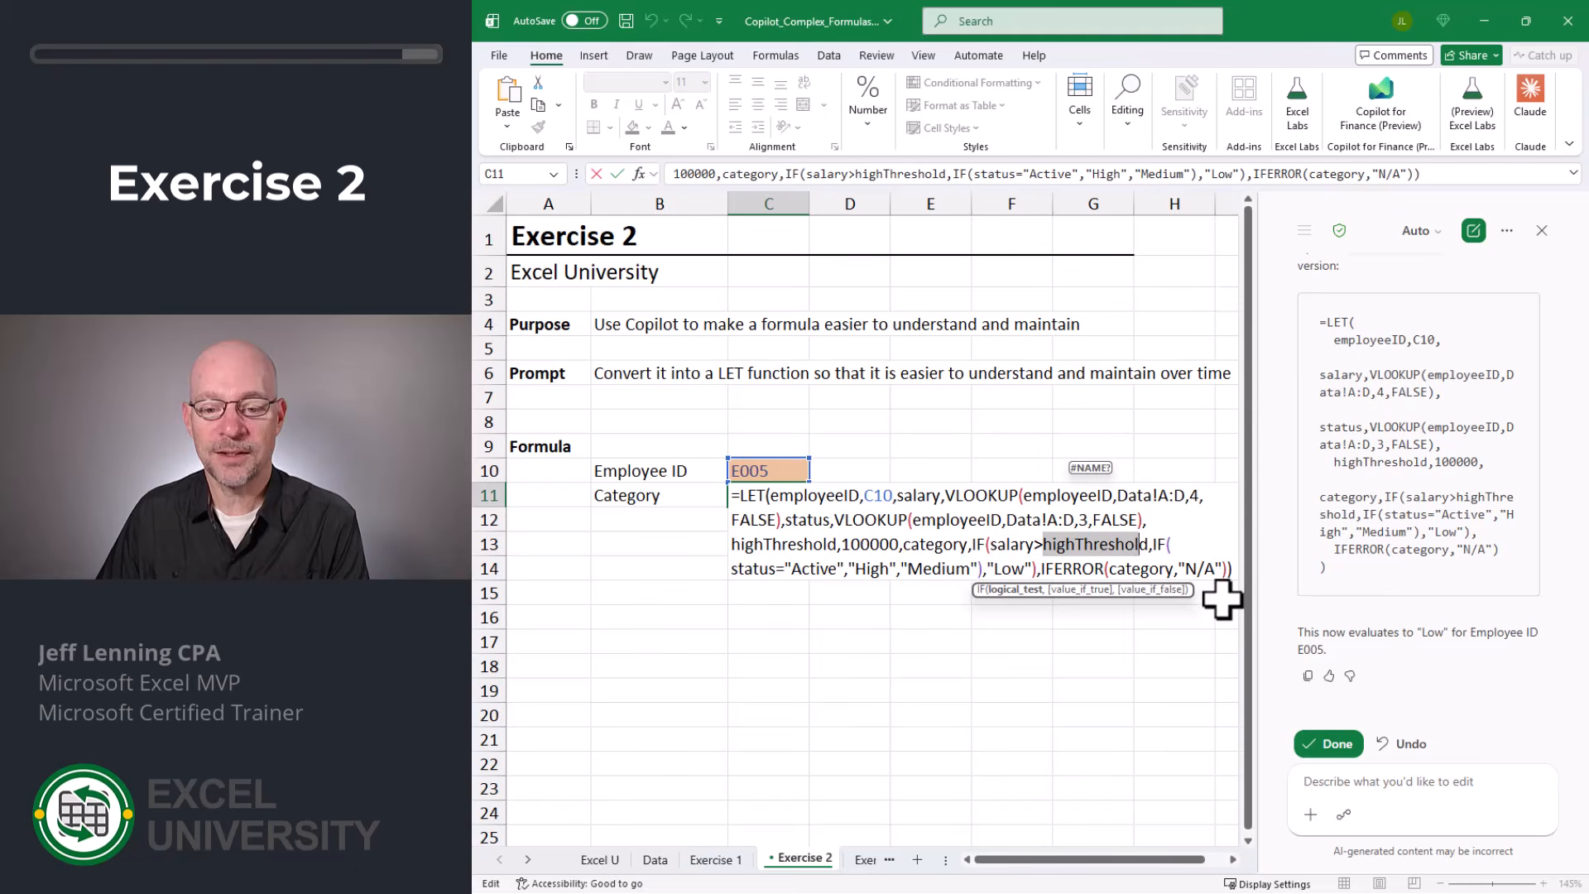
pyautogui.press('Return')
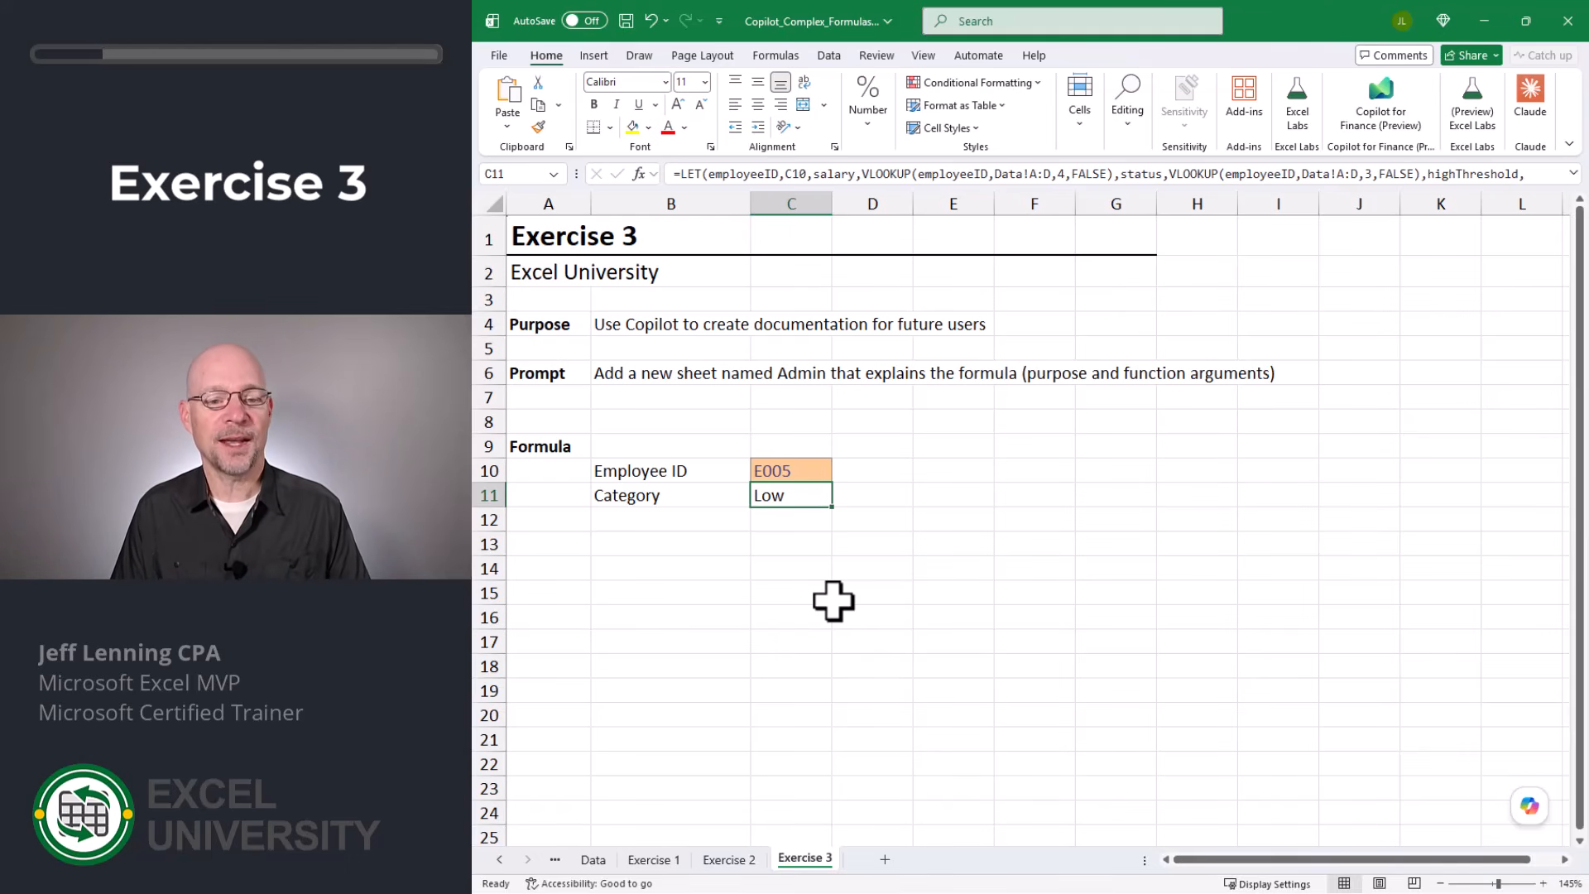
# - On Exercise 3, have Copilot "add a new sheet named Admin that explains this formula (purpose and arguments)", accept the result and close Copilot
pyautogui.click(1530, 806)
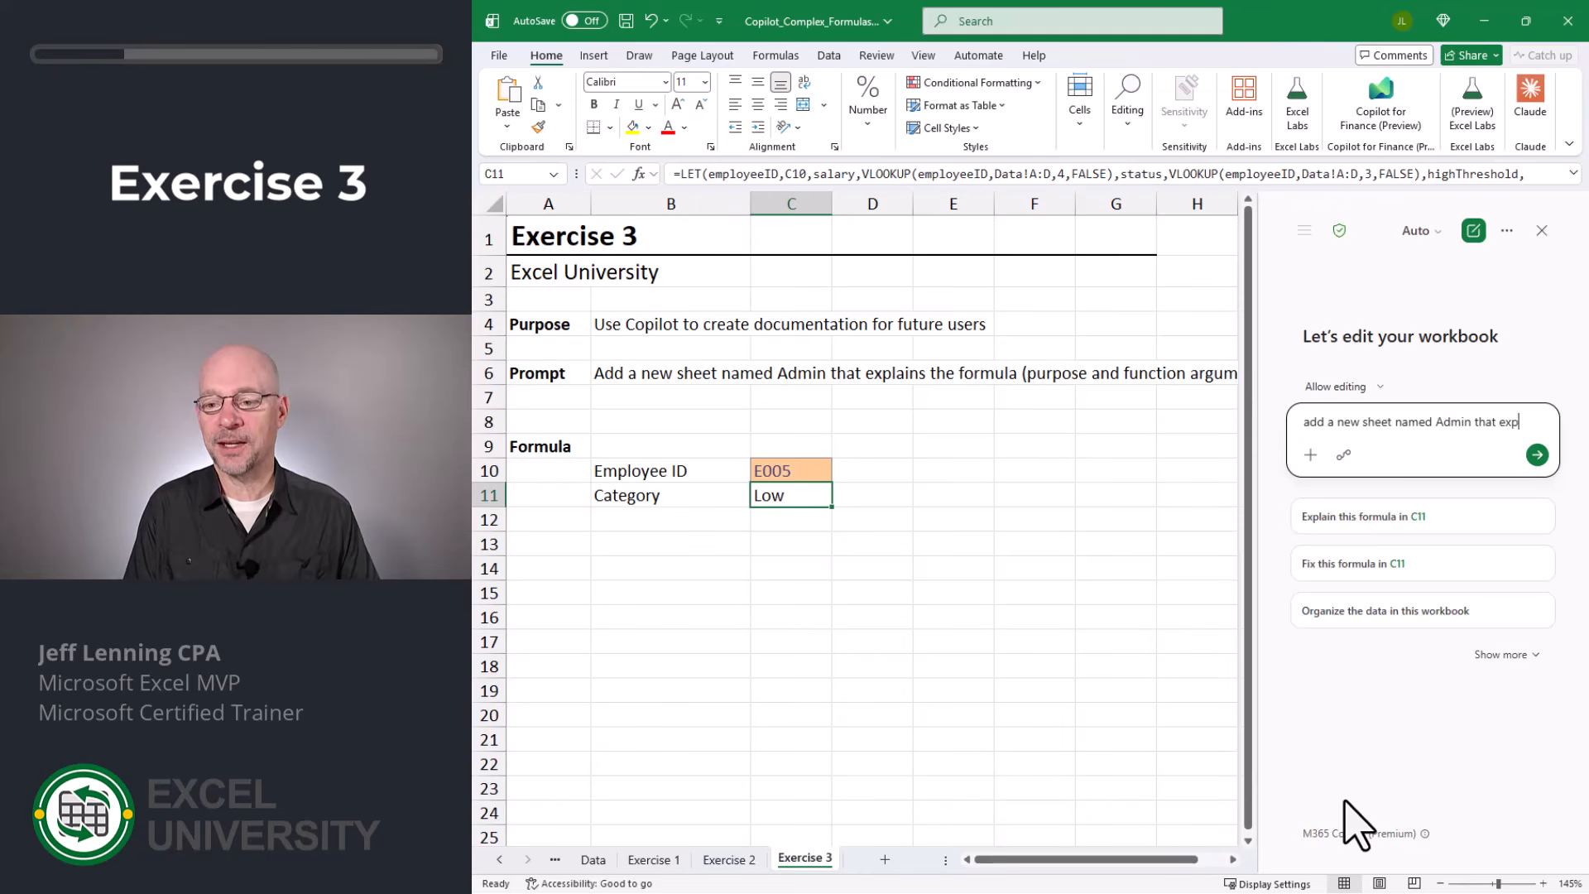
pyautogui.write('lains this formula (purpose and arguments')
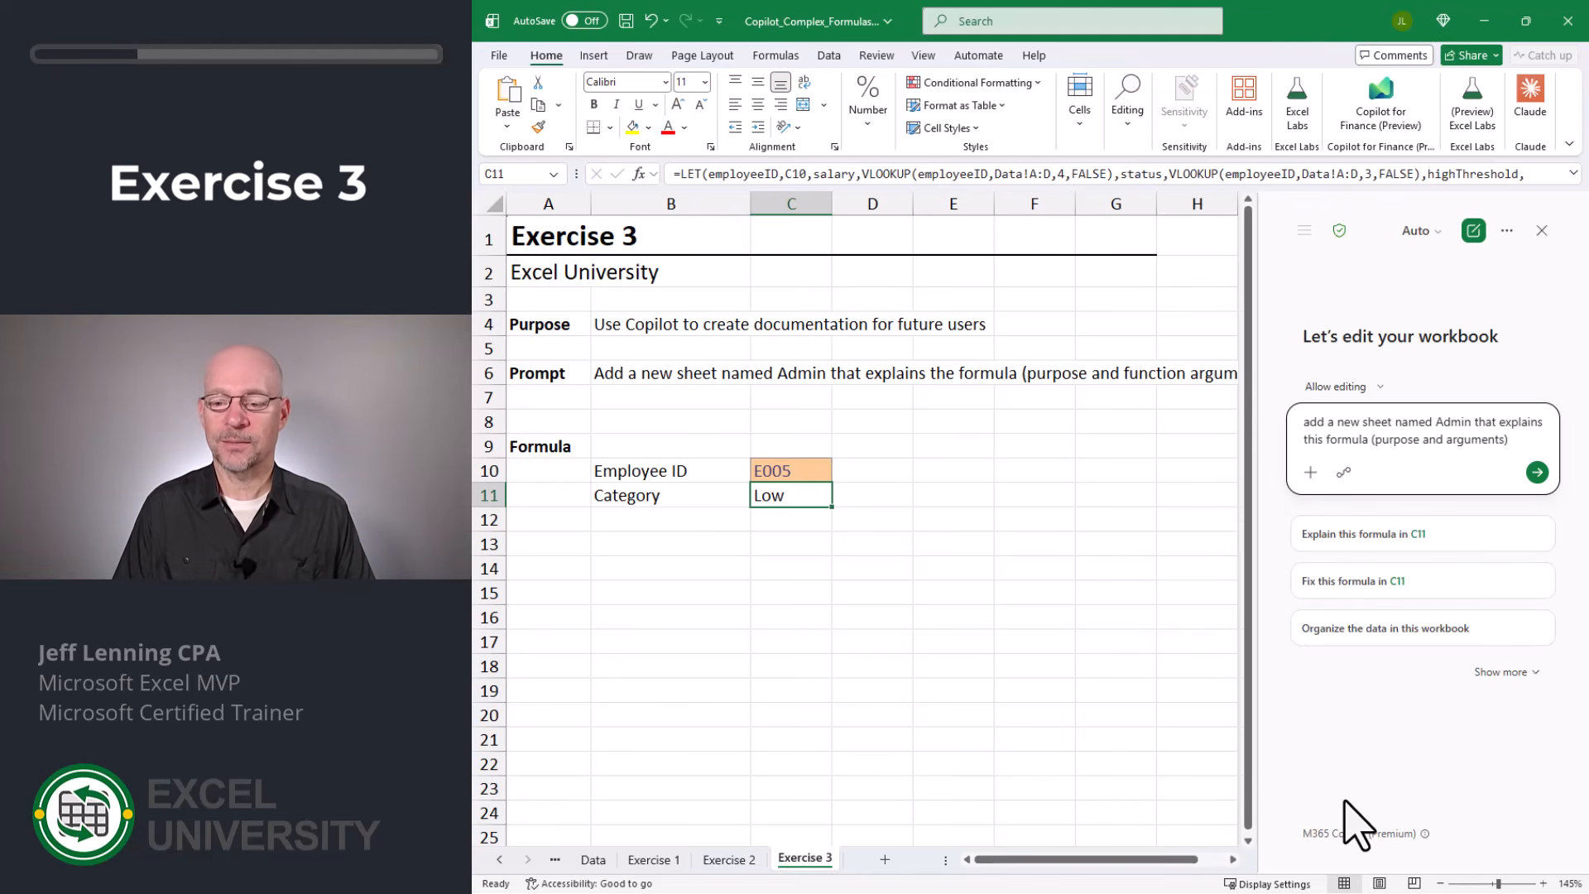
pyautogui.press('Return')
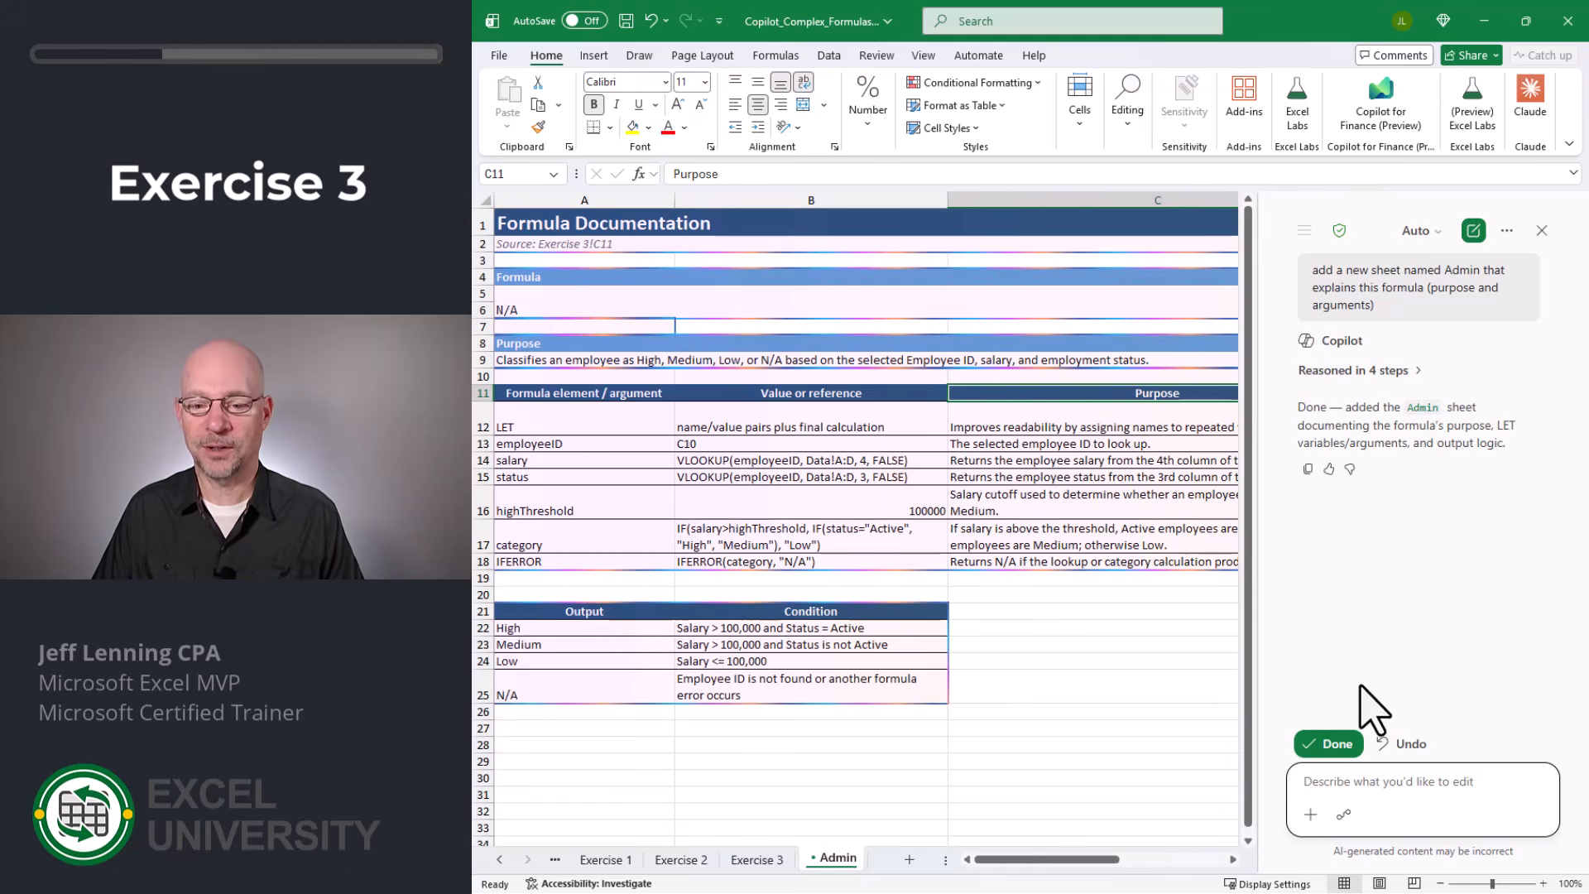
pyautogui.click(1339, 745)
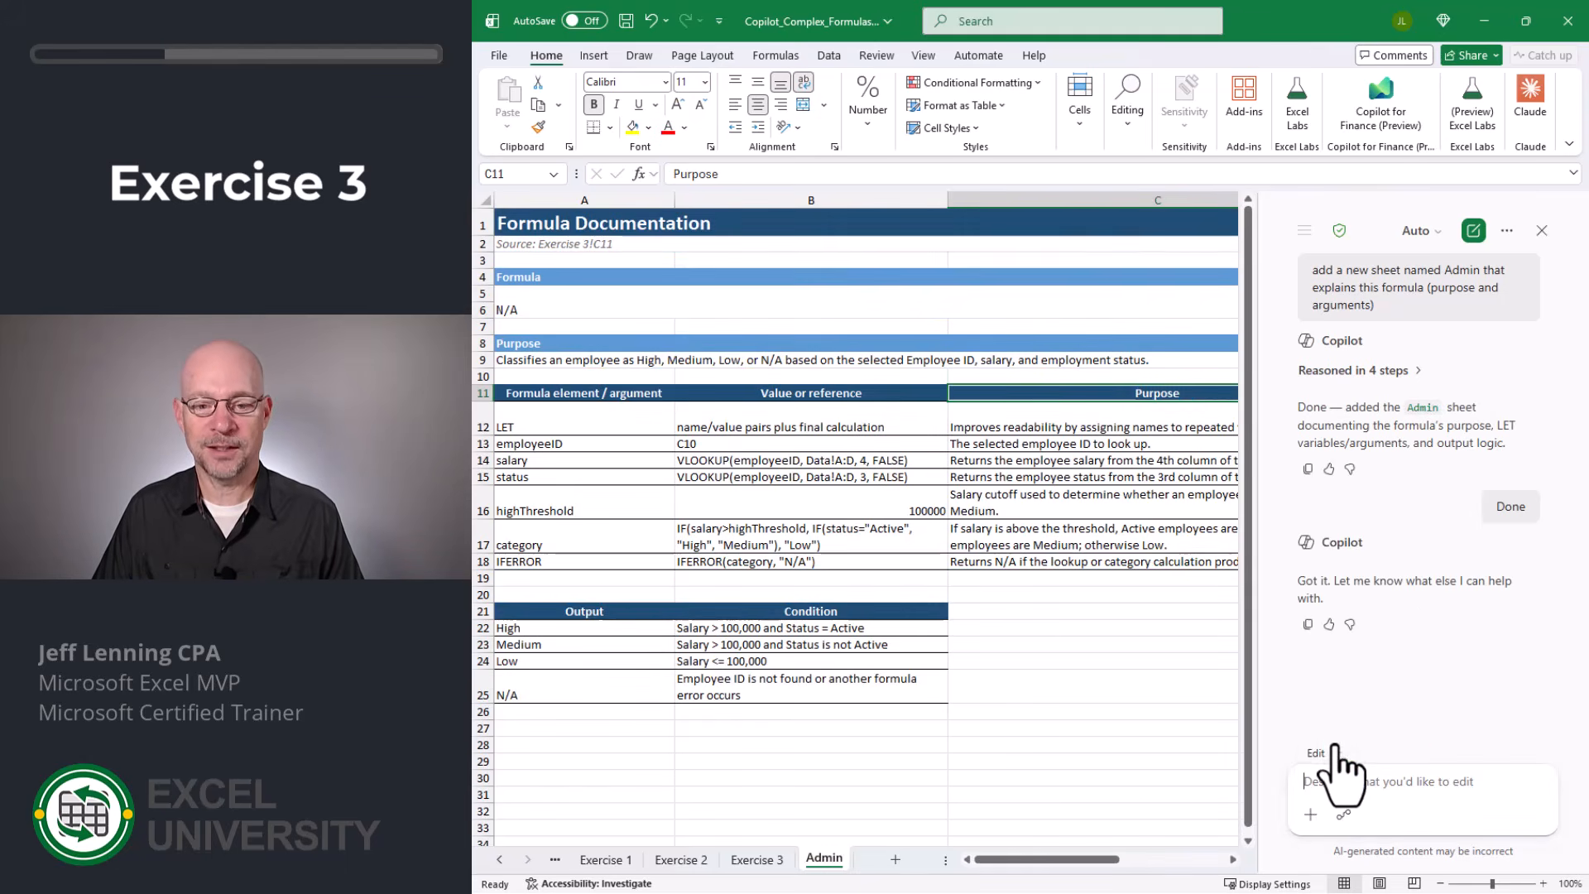
pyautogui.click(1543, 232)
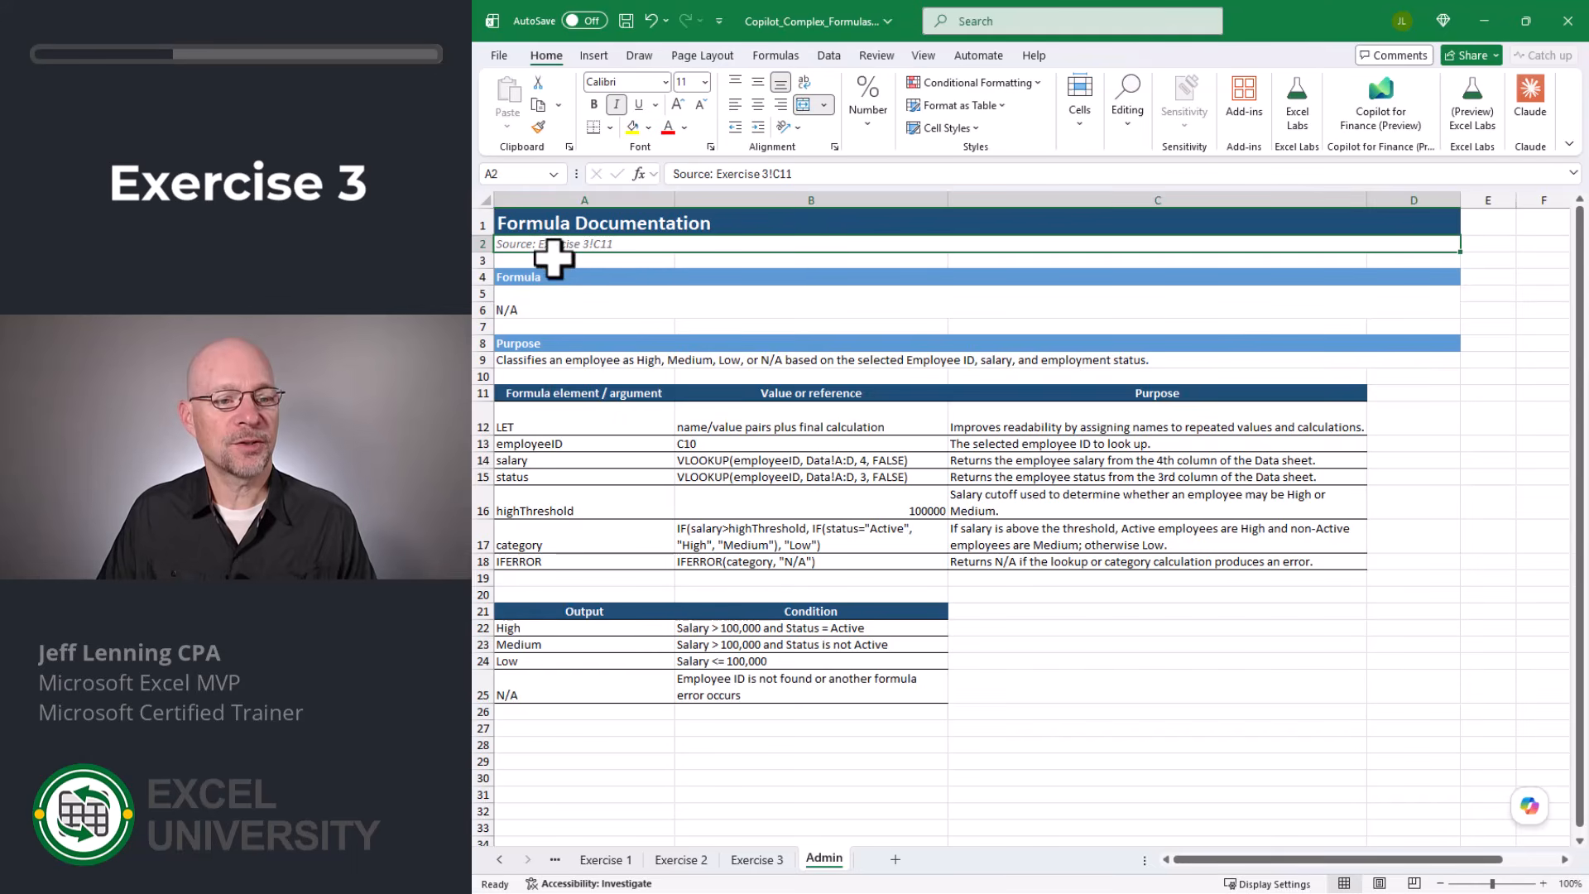
# - Check the source formula on Exercise 3, and store the formula in A5 of the Admin sheet as text with a leading apostrophe
pyautogui.click(757, 859)
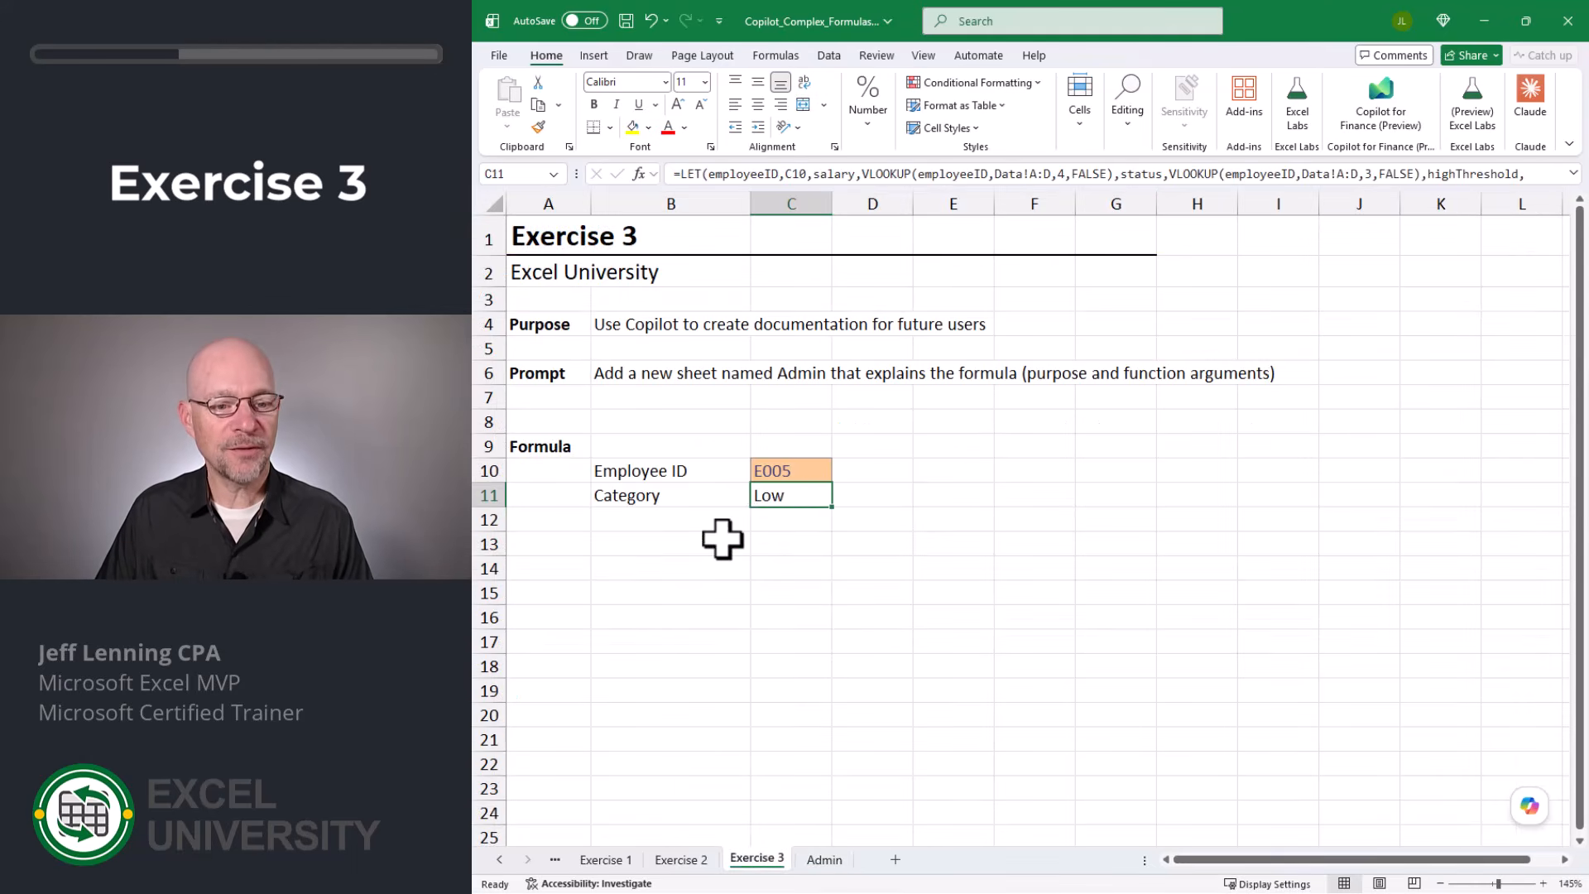
pyautogui.click(824, 859)
pyautogui.click(579, 319)
pyautogui.press('F2')
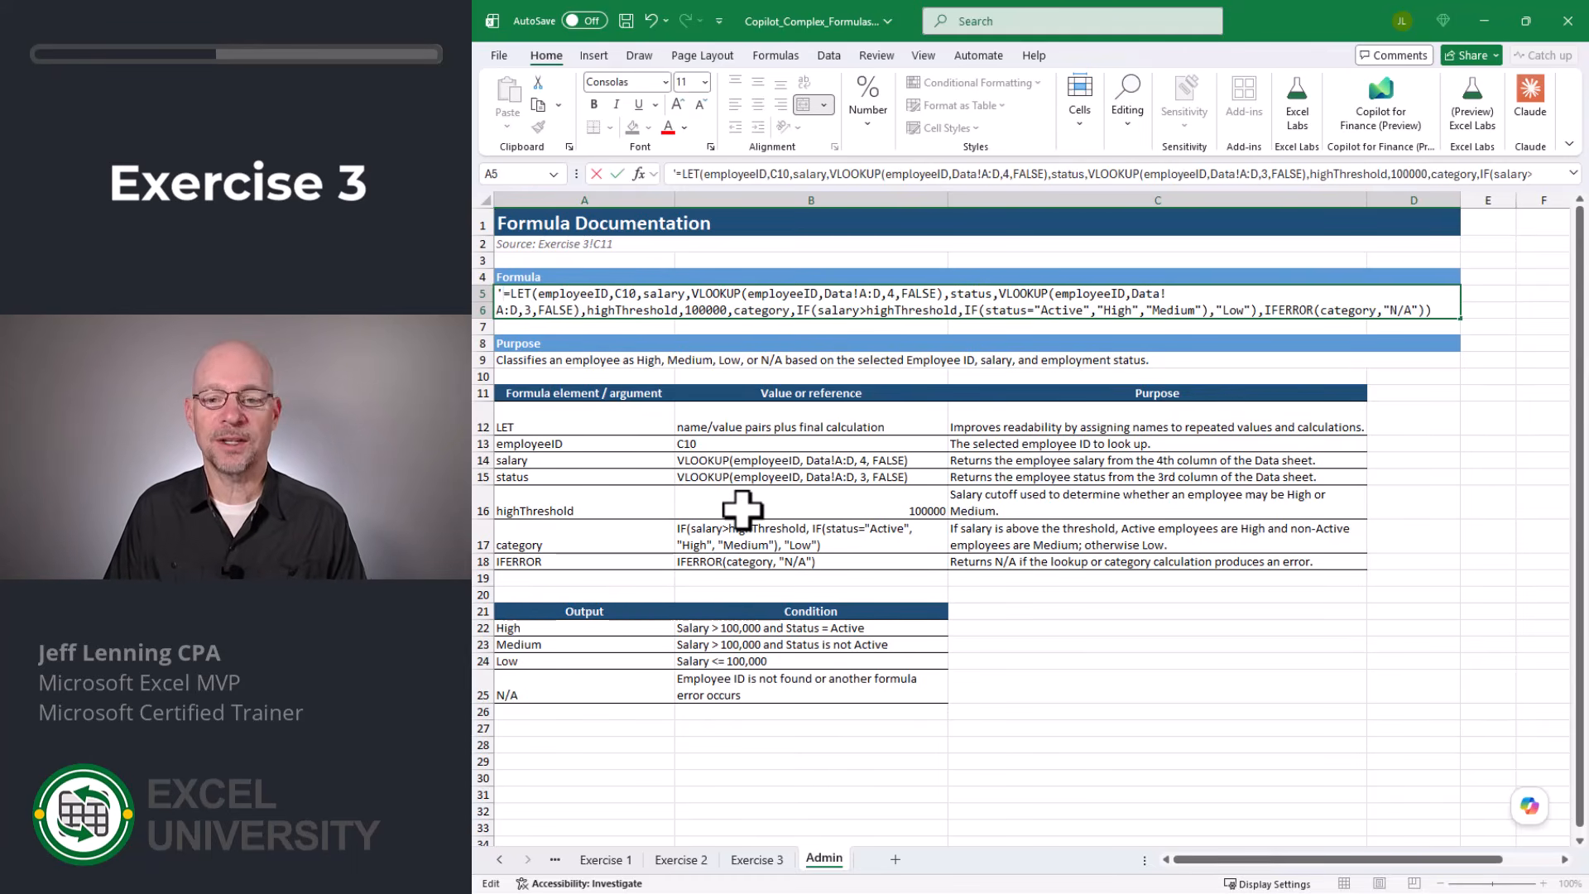
pyautogui.press('Return')
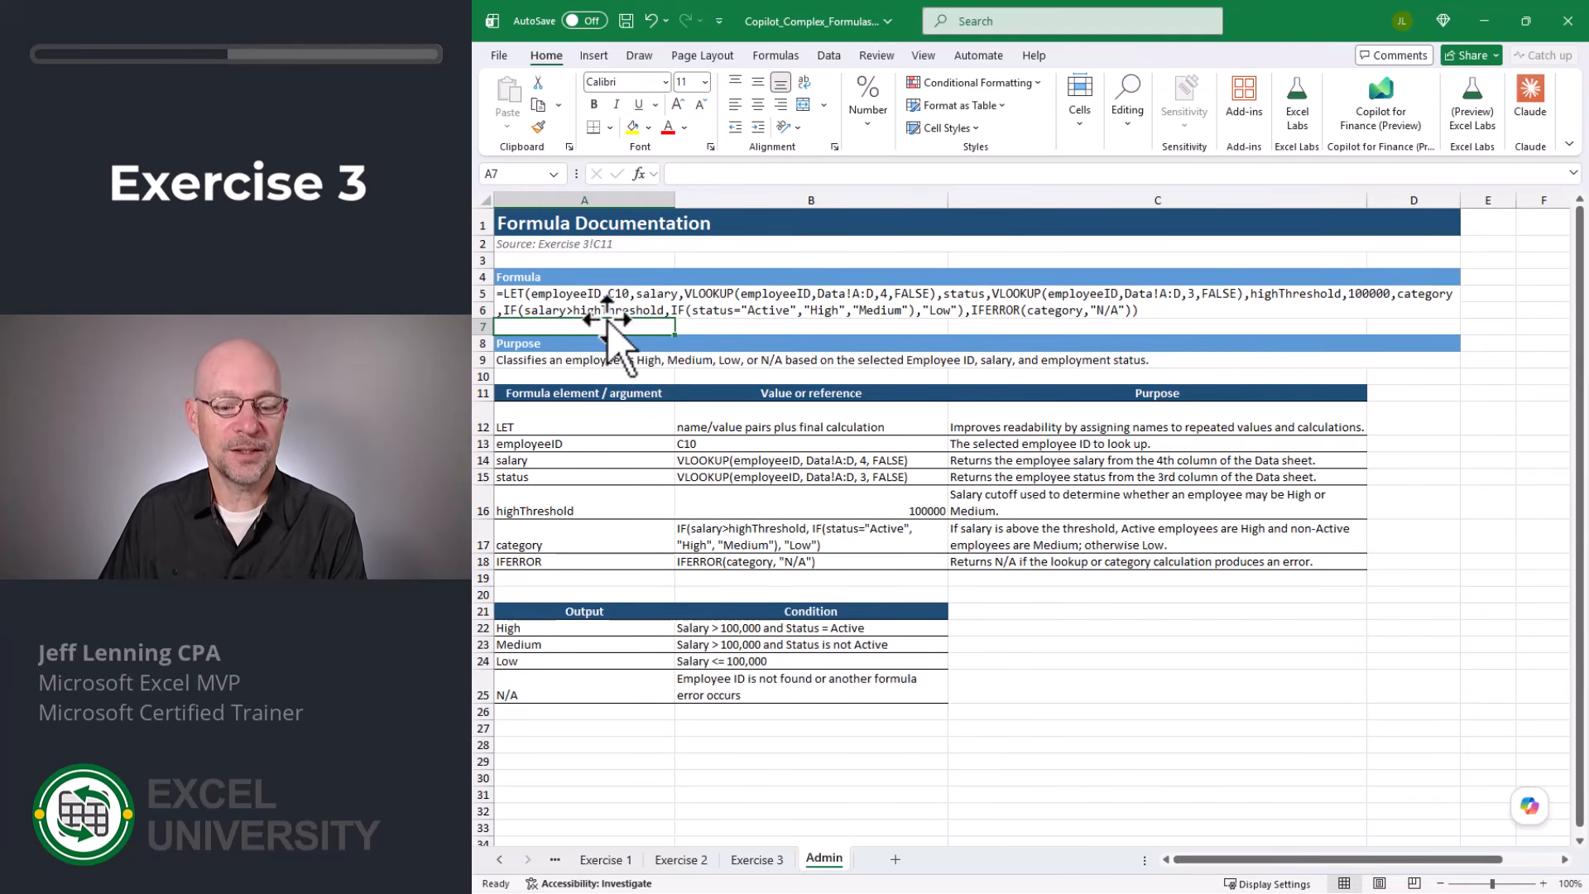
# - Review the purpose statement and the LET, employeeID and salary rows of the formula documentation on the Admin sheet
pyautogui.click(558, 357)
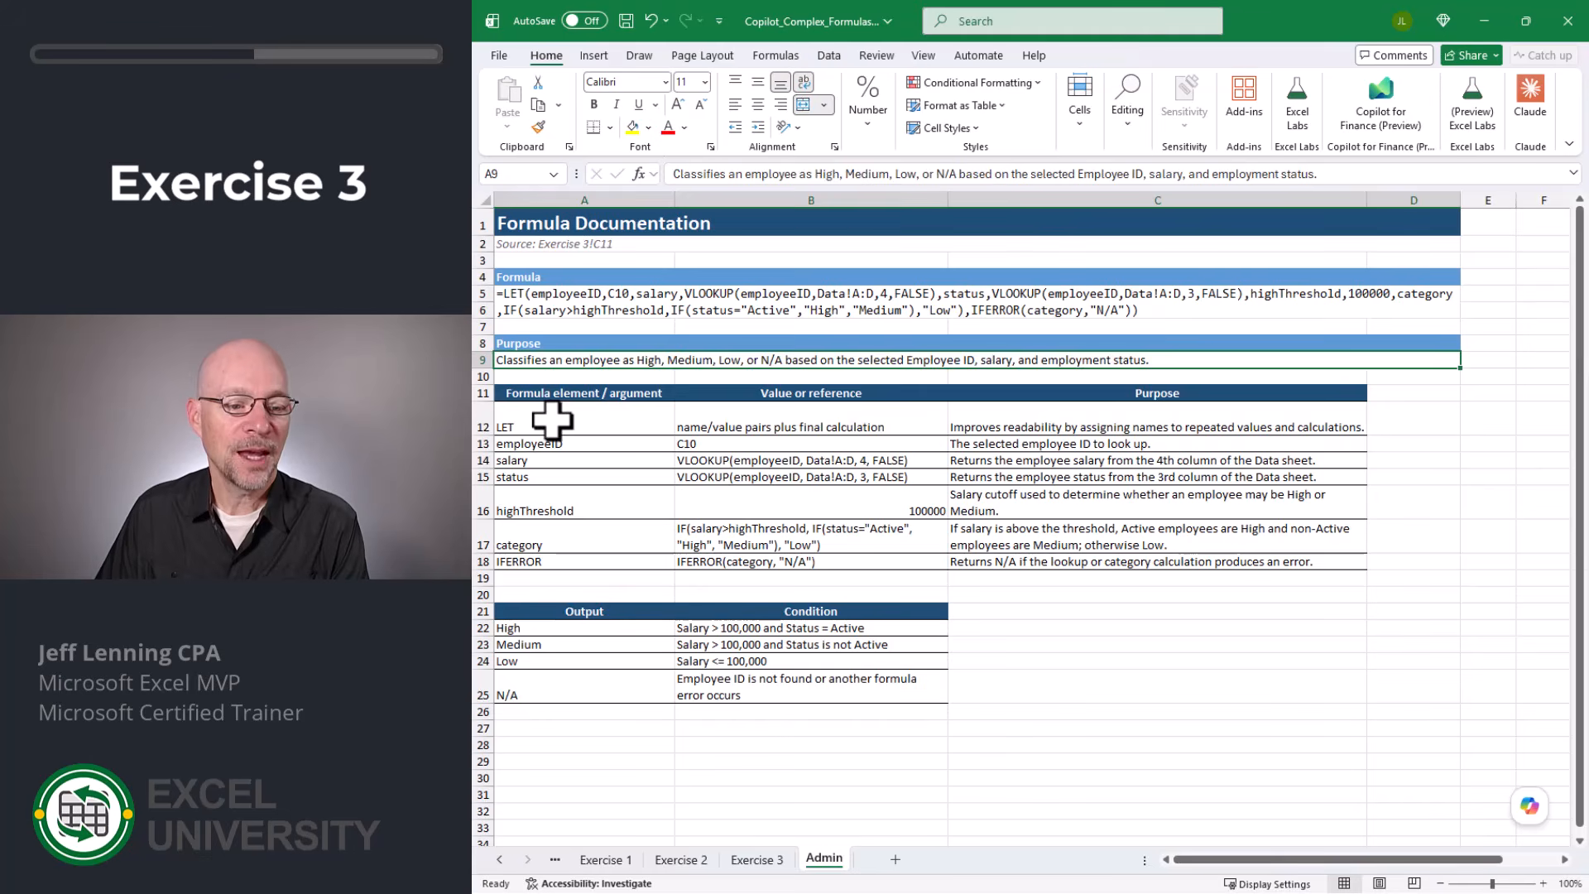
pyautogui.moveTo(550, 421); pyautogui.dragTo(554, 559)
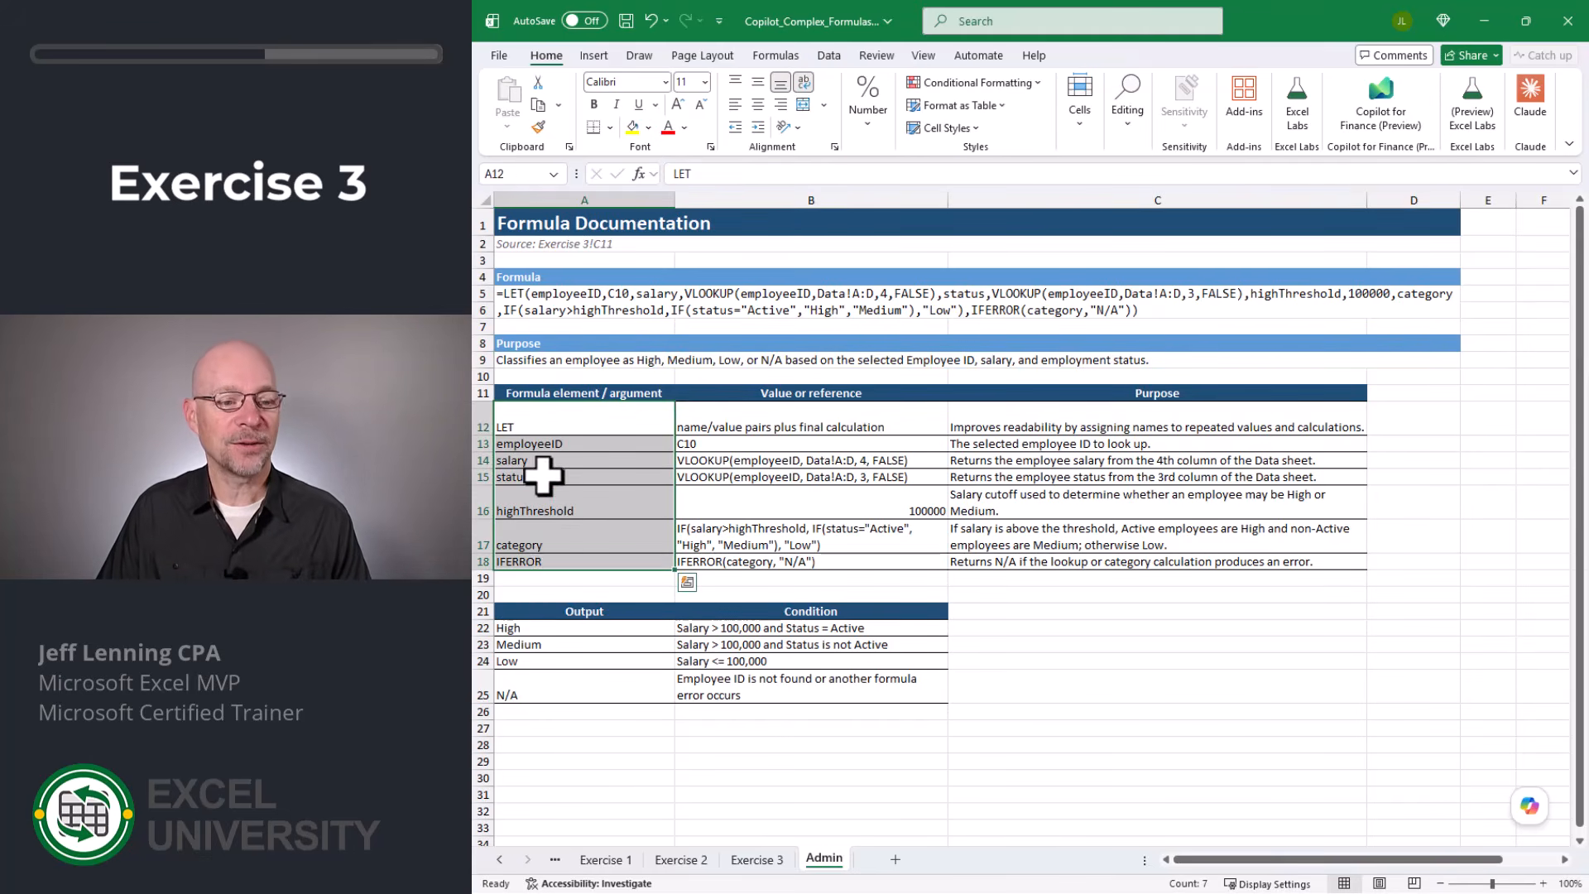
pyautogui.click(540, 424)
pyautogui.click(704, 422)
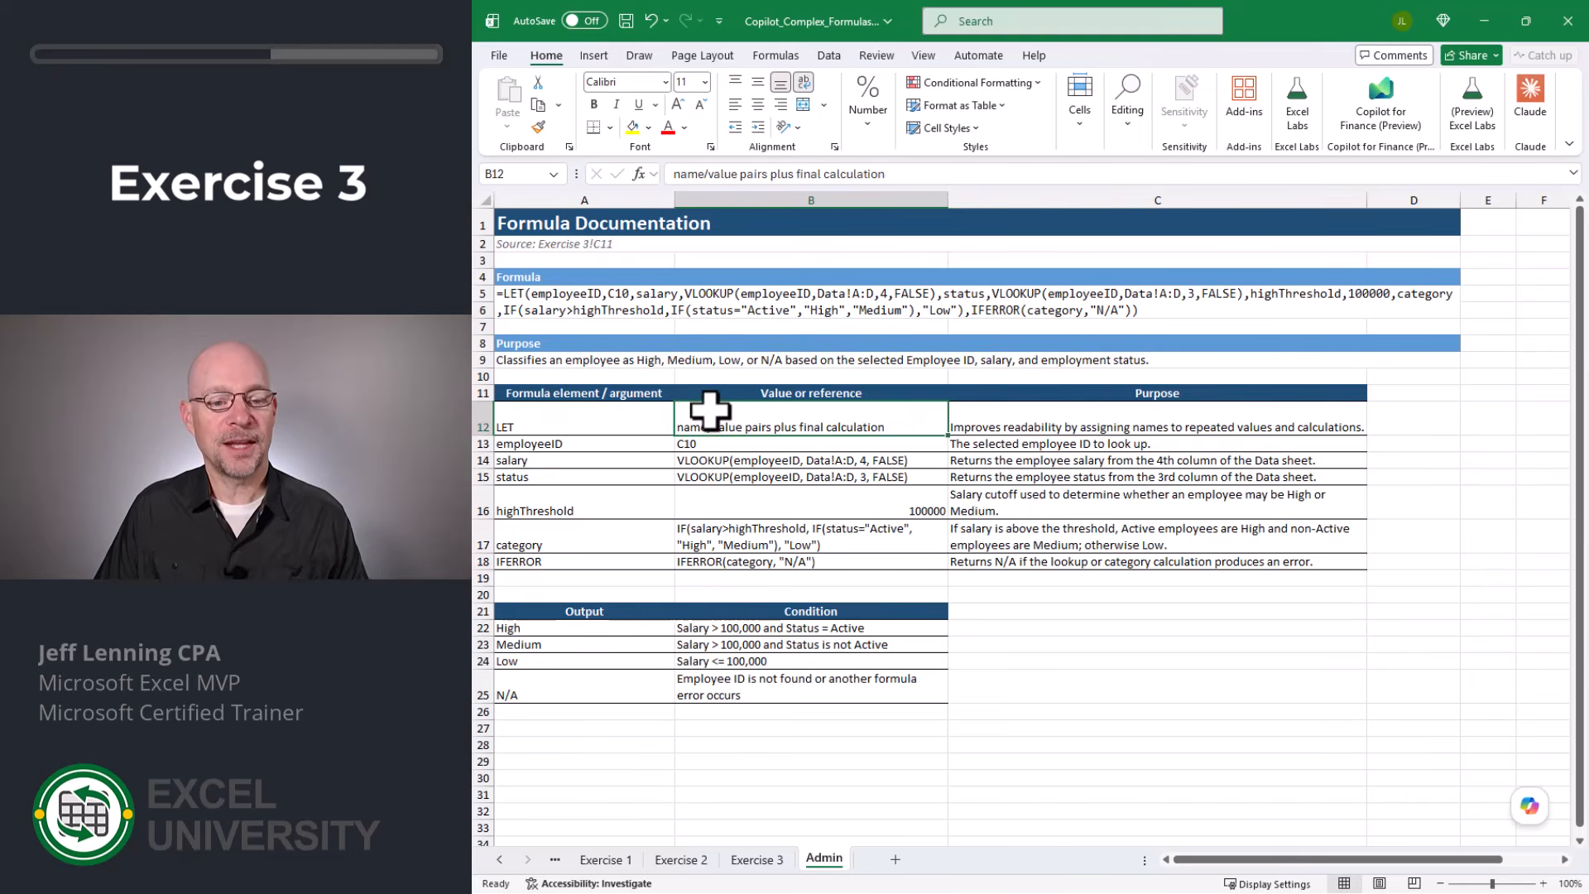
pyautogui.click(1031, 414)
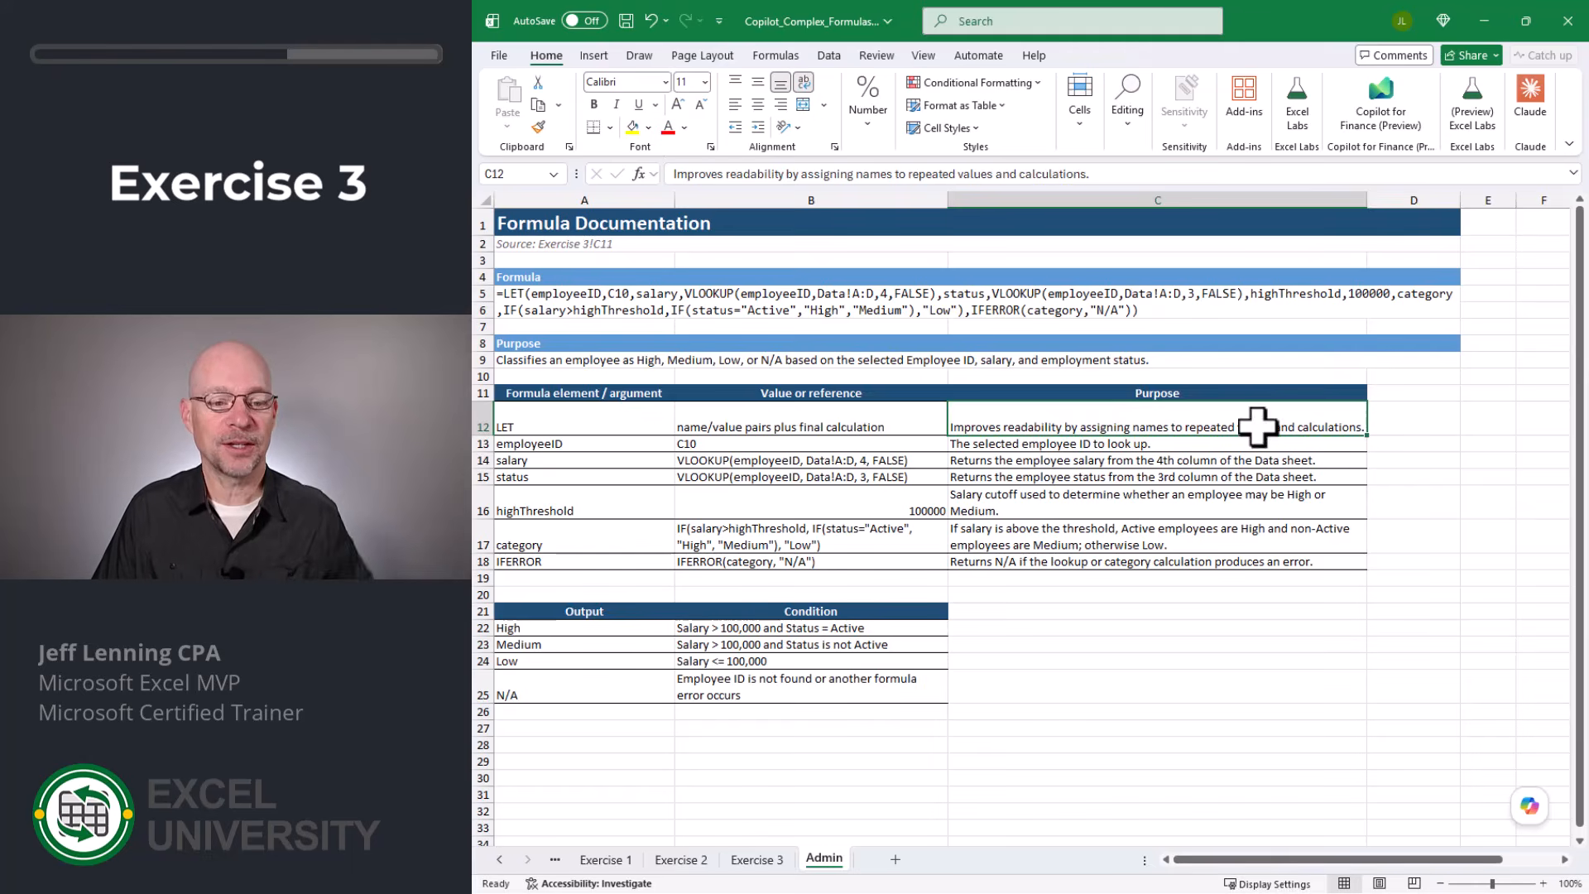
pyautogui.click(588, 444)
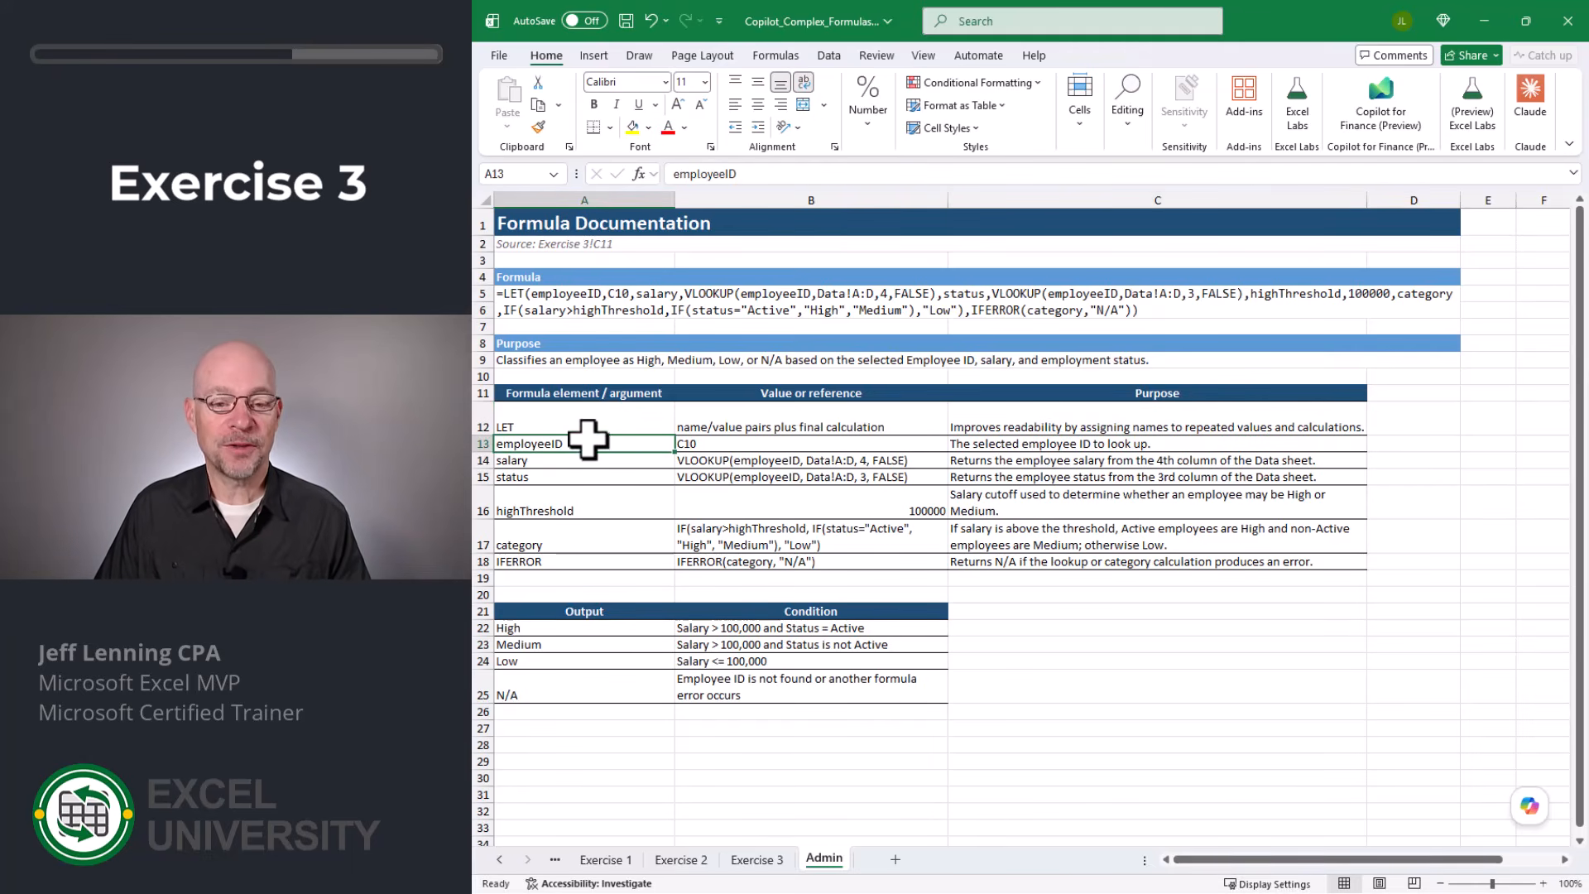
pyautogui.click(703, 445)
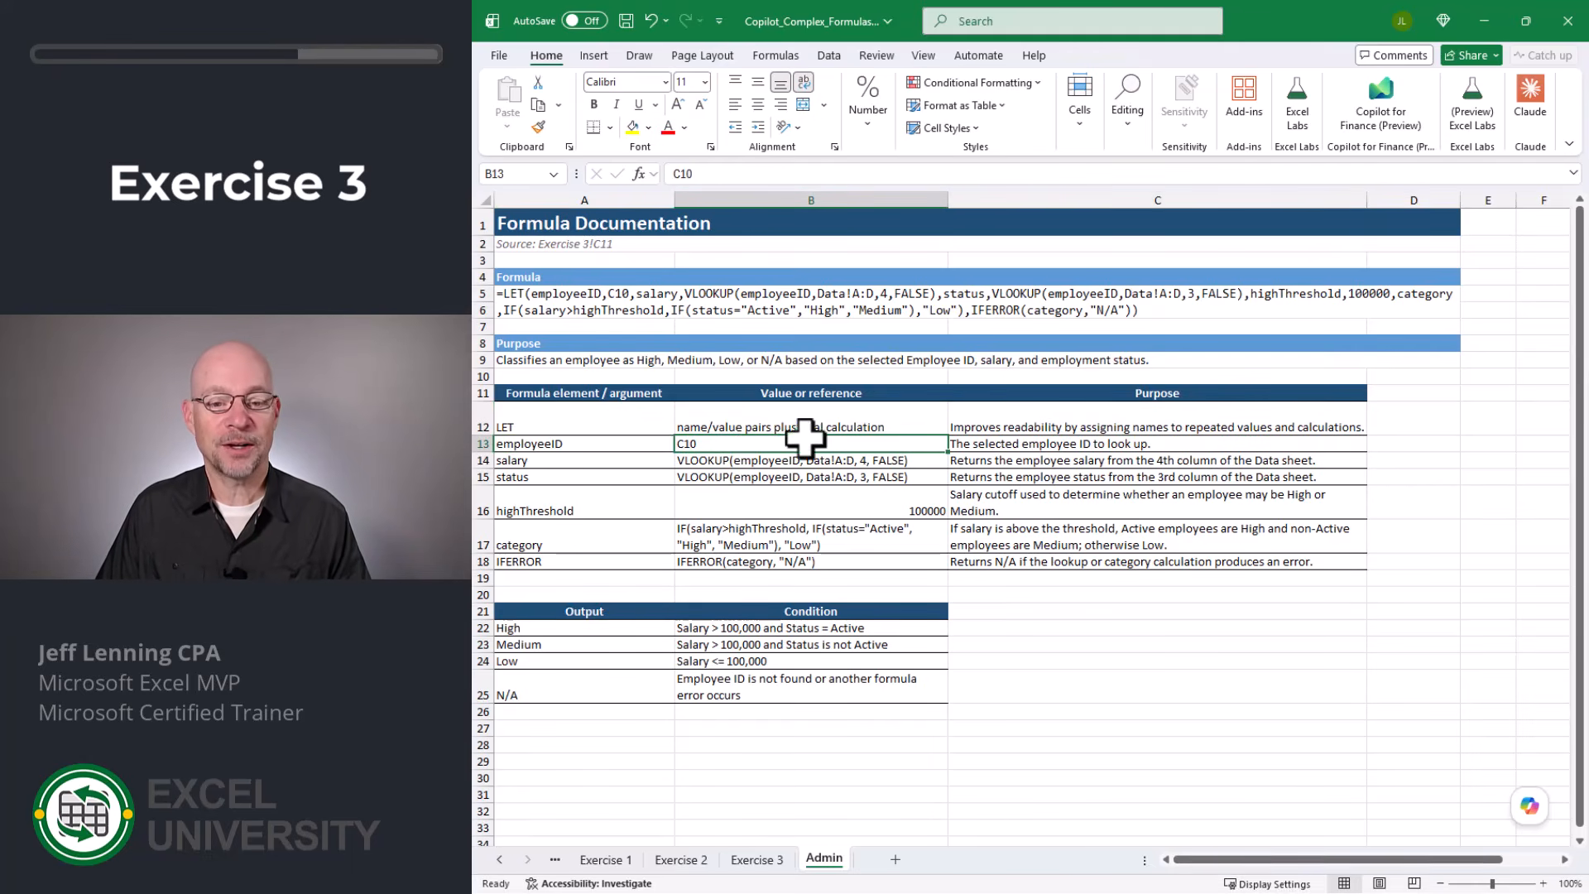
pyautogui.click(997, 445)
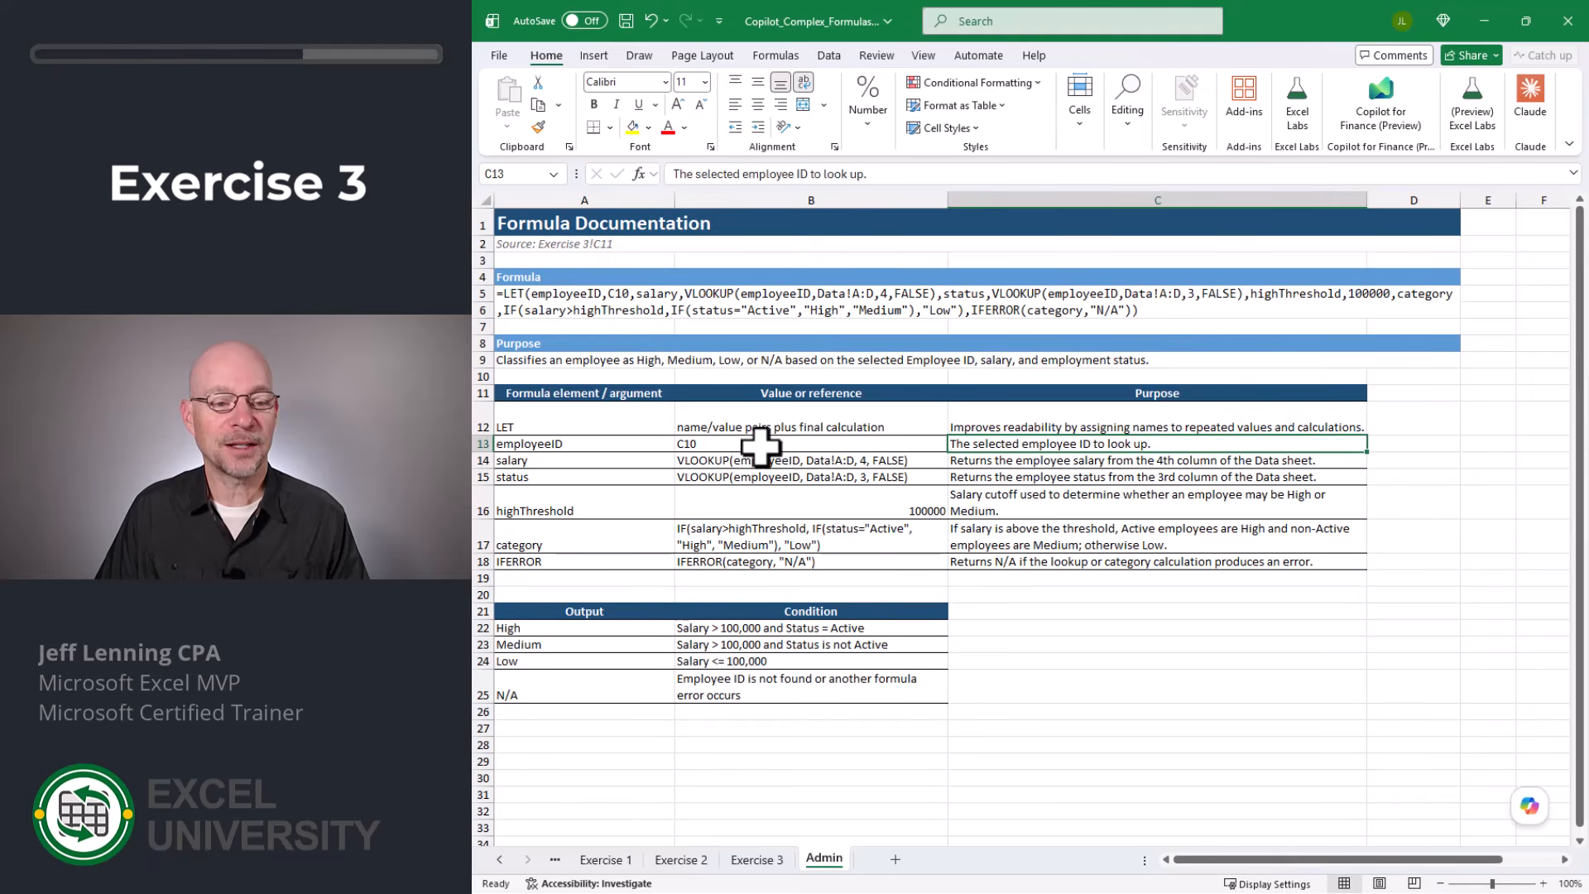
pyautogui.click(546, 460)
pyautogui.click(750, 459)
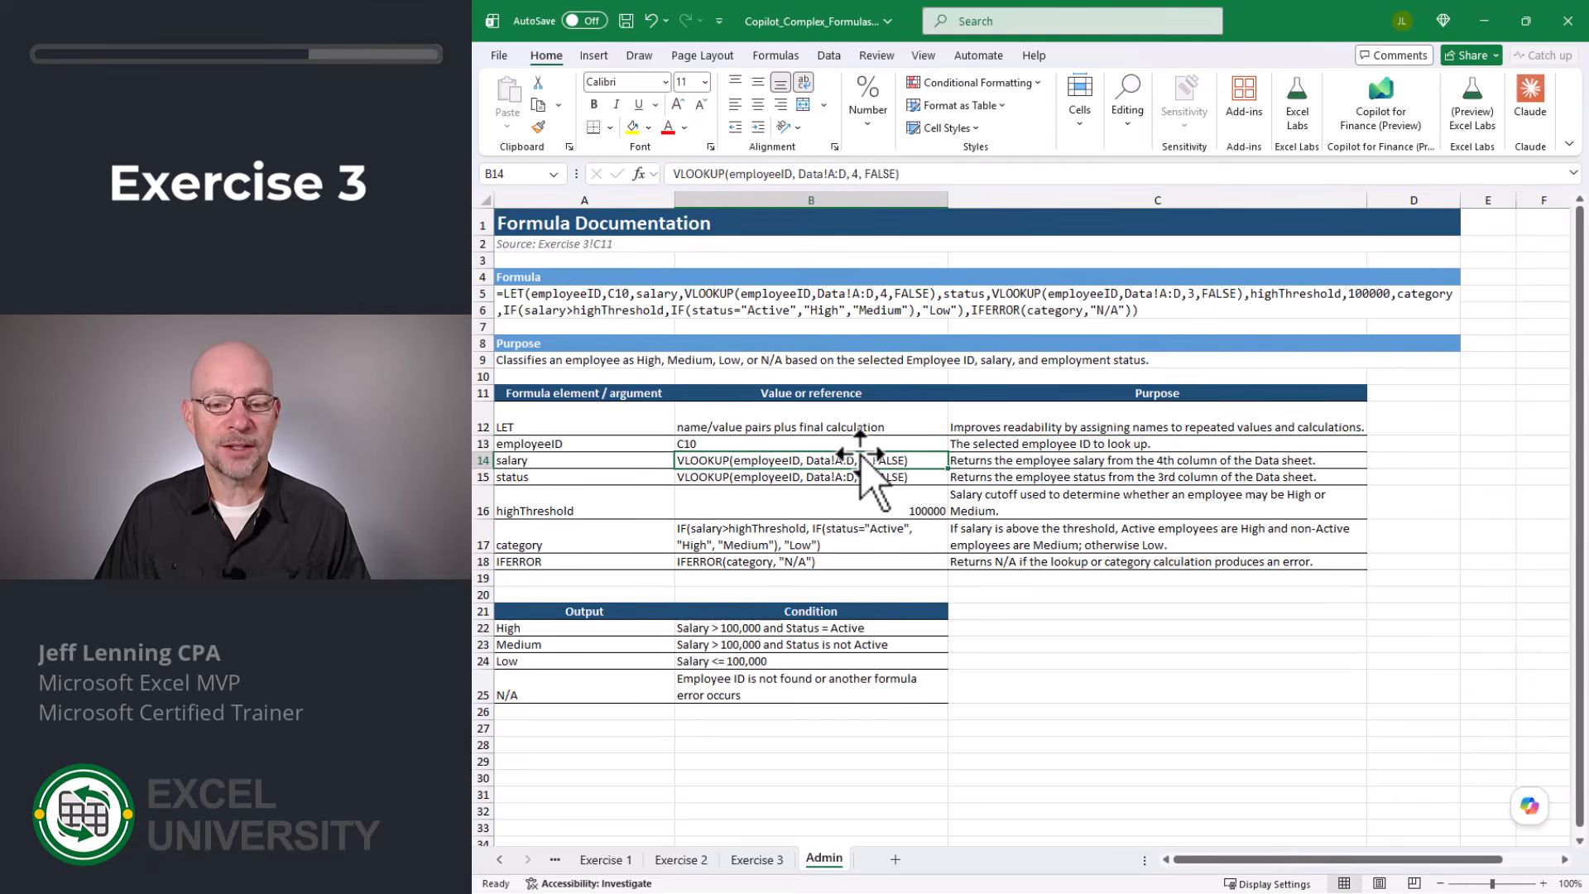
pyautogui.click(1002, 458)
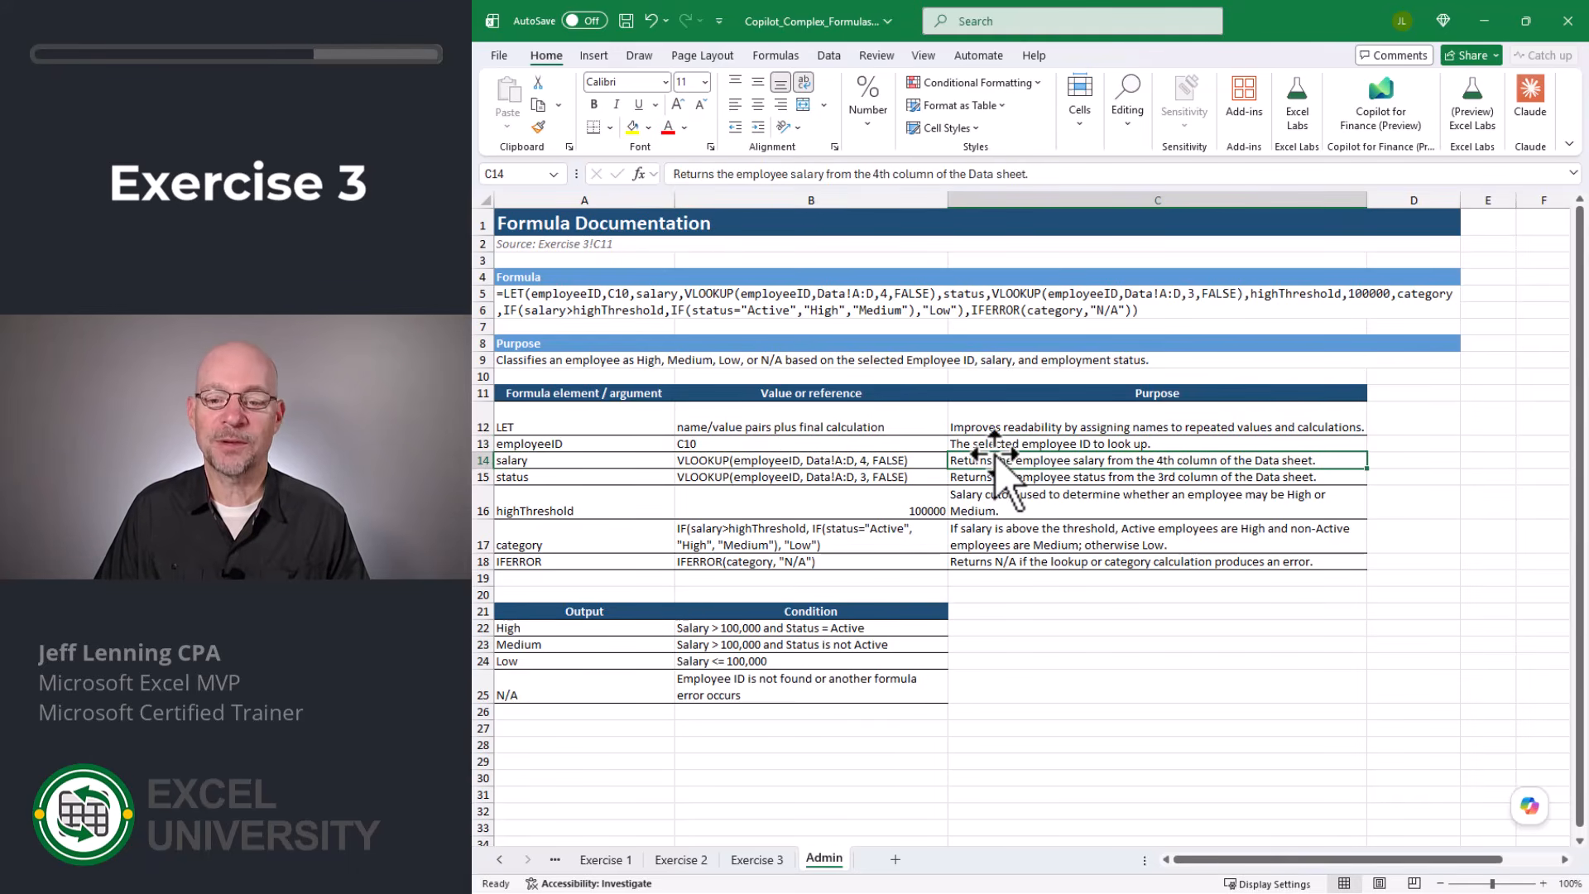
# - Review the documentation rows for status, highThreshold, category and IFERROR, plus the condition listed for the High output
pyautogui.click(565, 476)
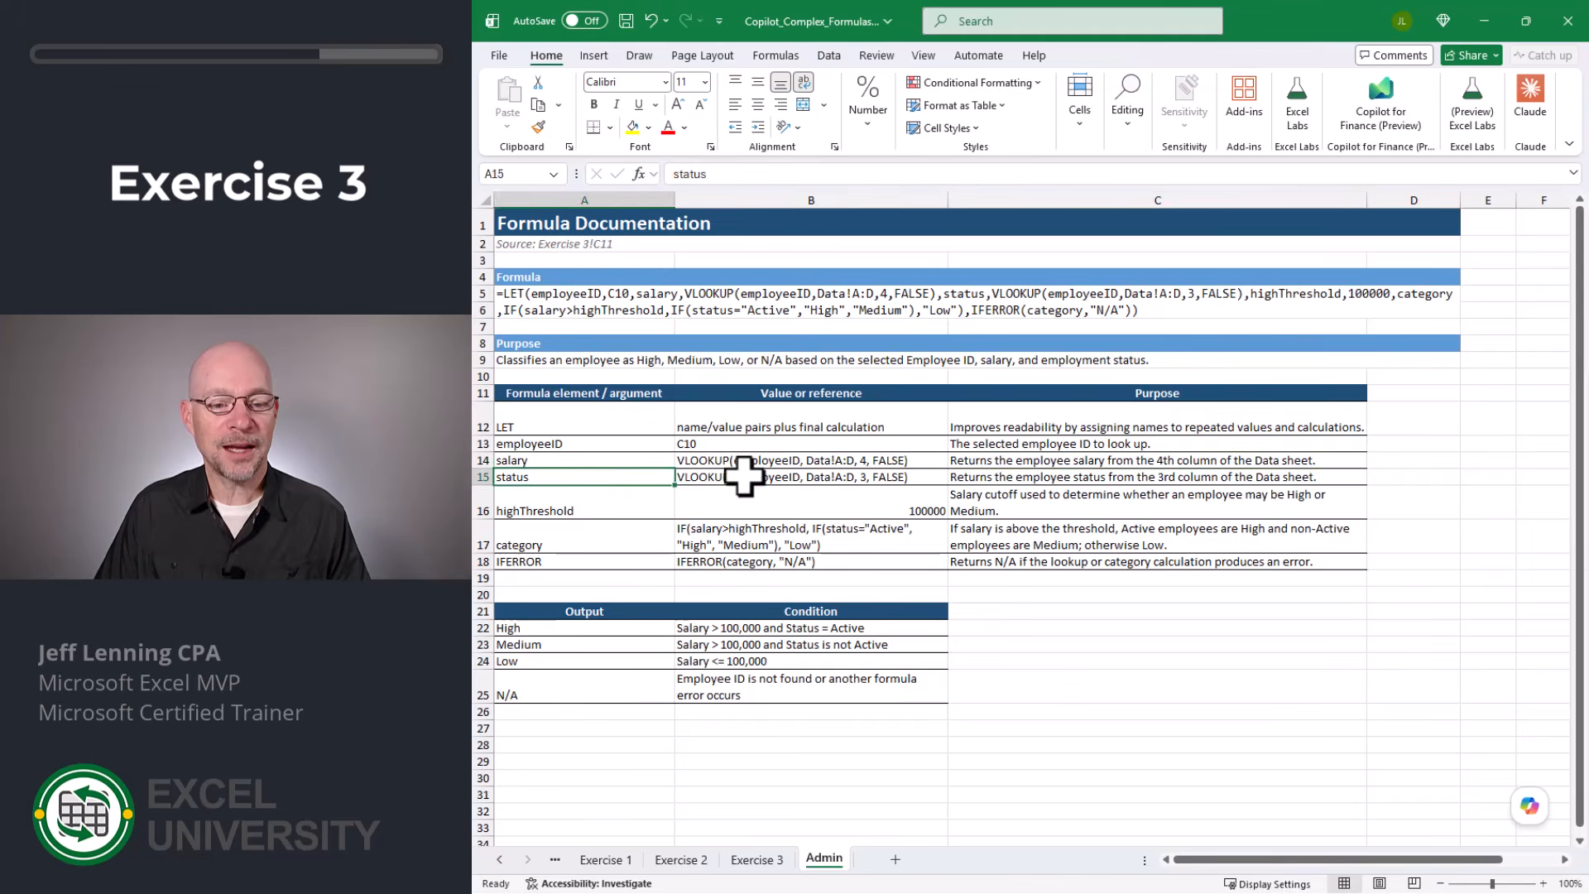
pyautogui.click(766, 477)
pyautogui.click(985, 474)
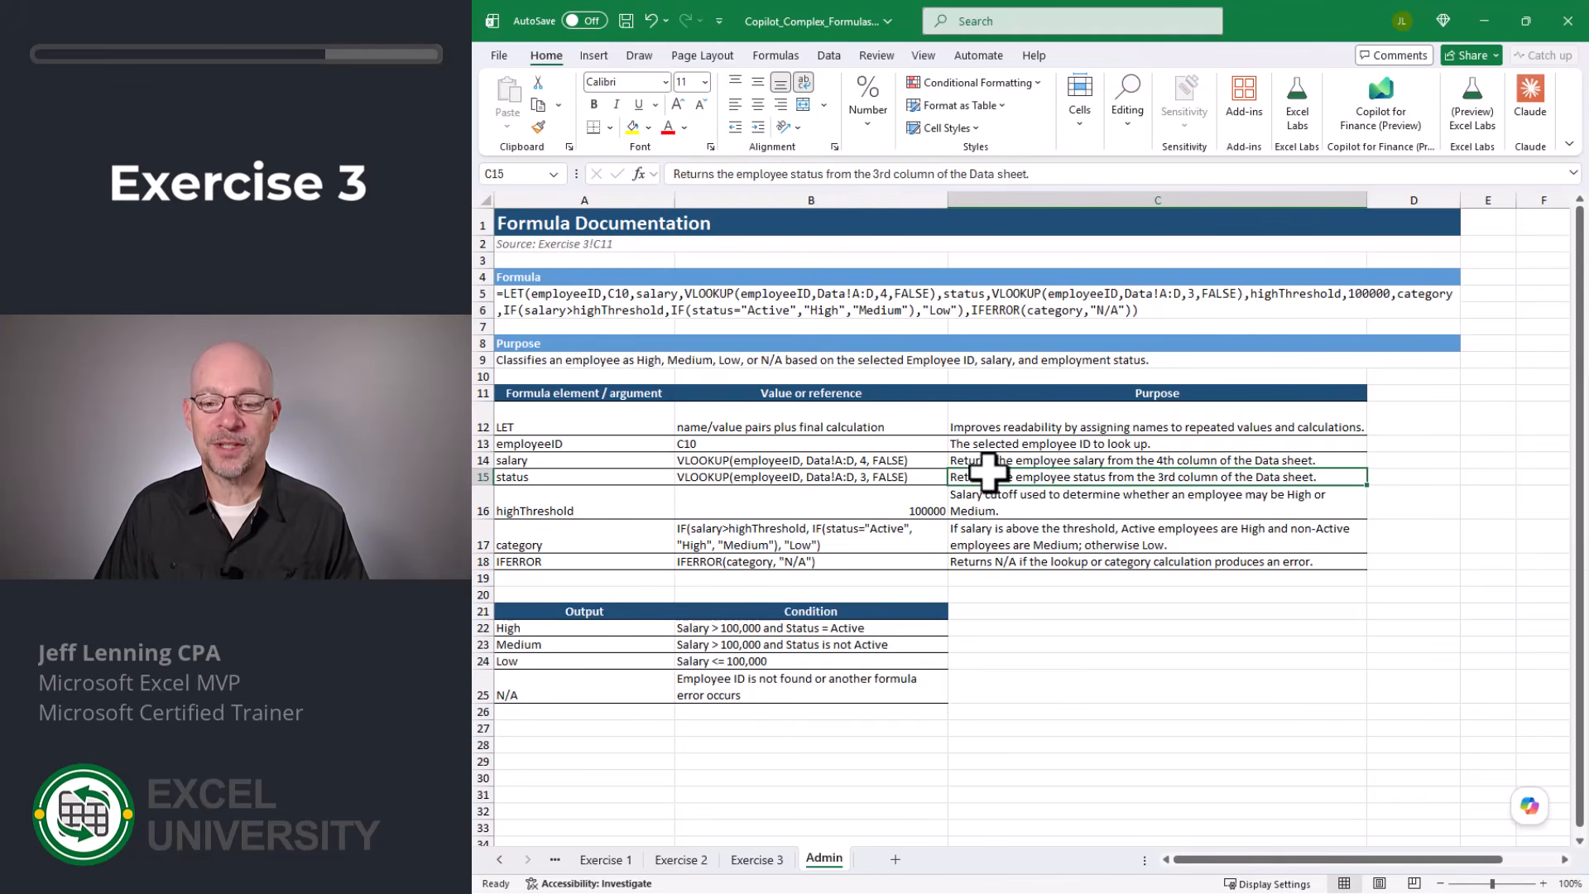
pyautogui.click(883, 495)
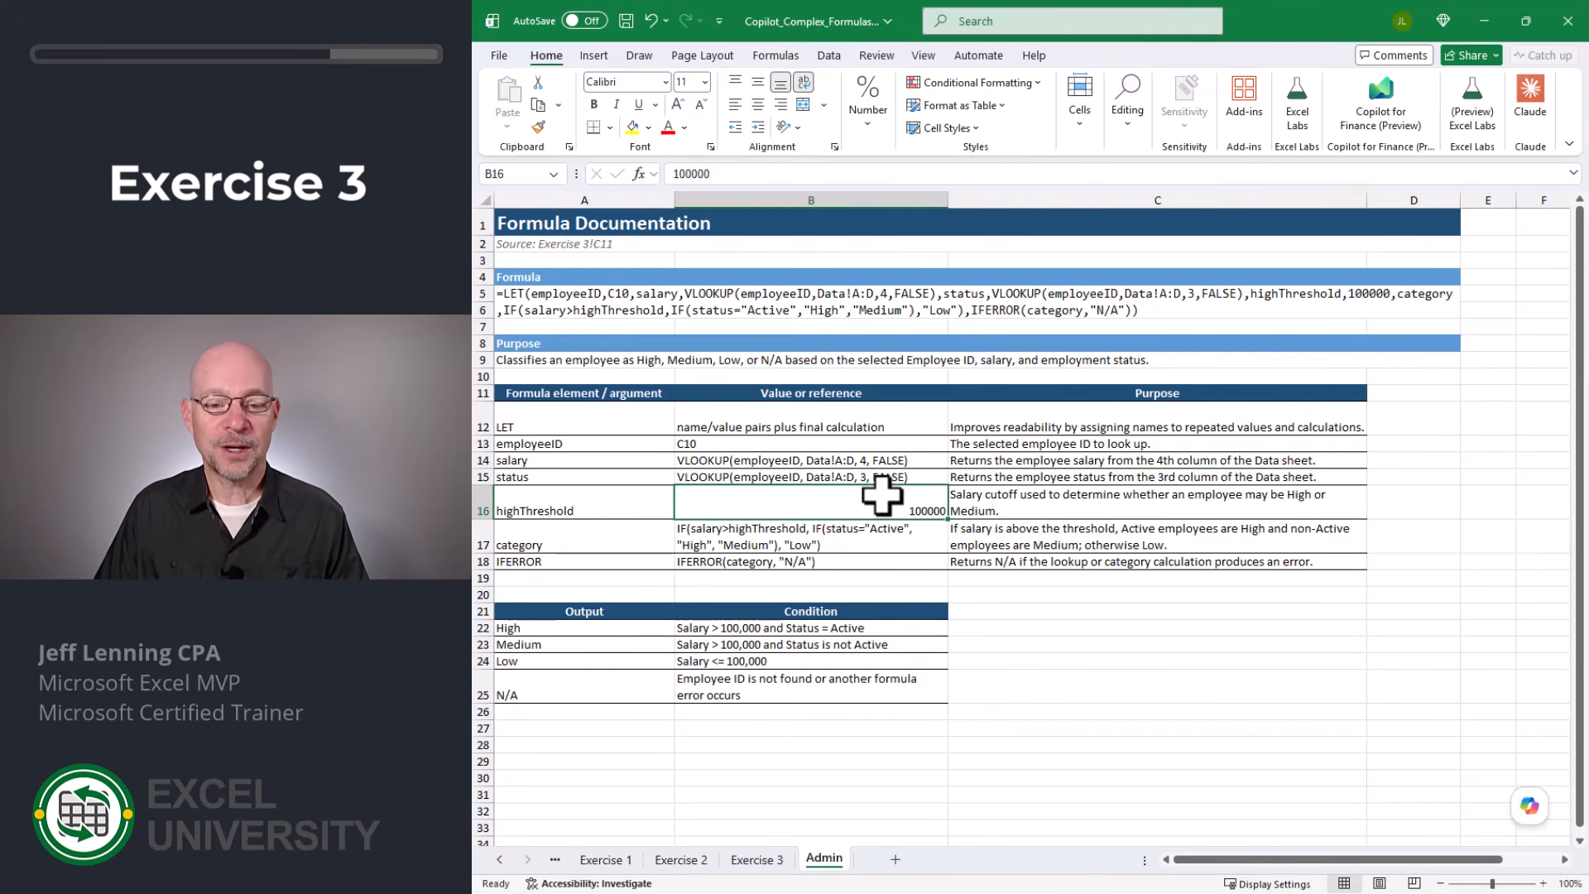
pyautogui.click(952, 499)
pyautogui.click(605, 539)
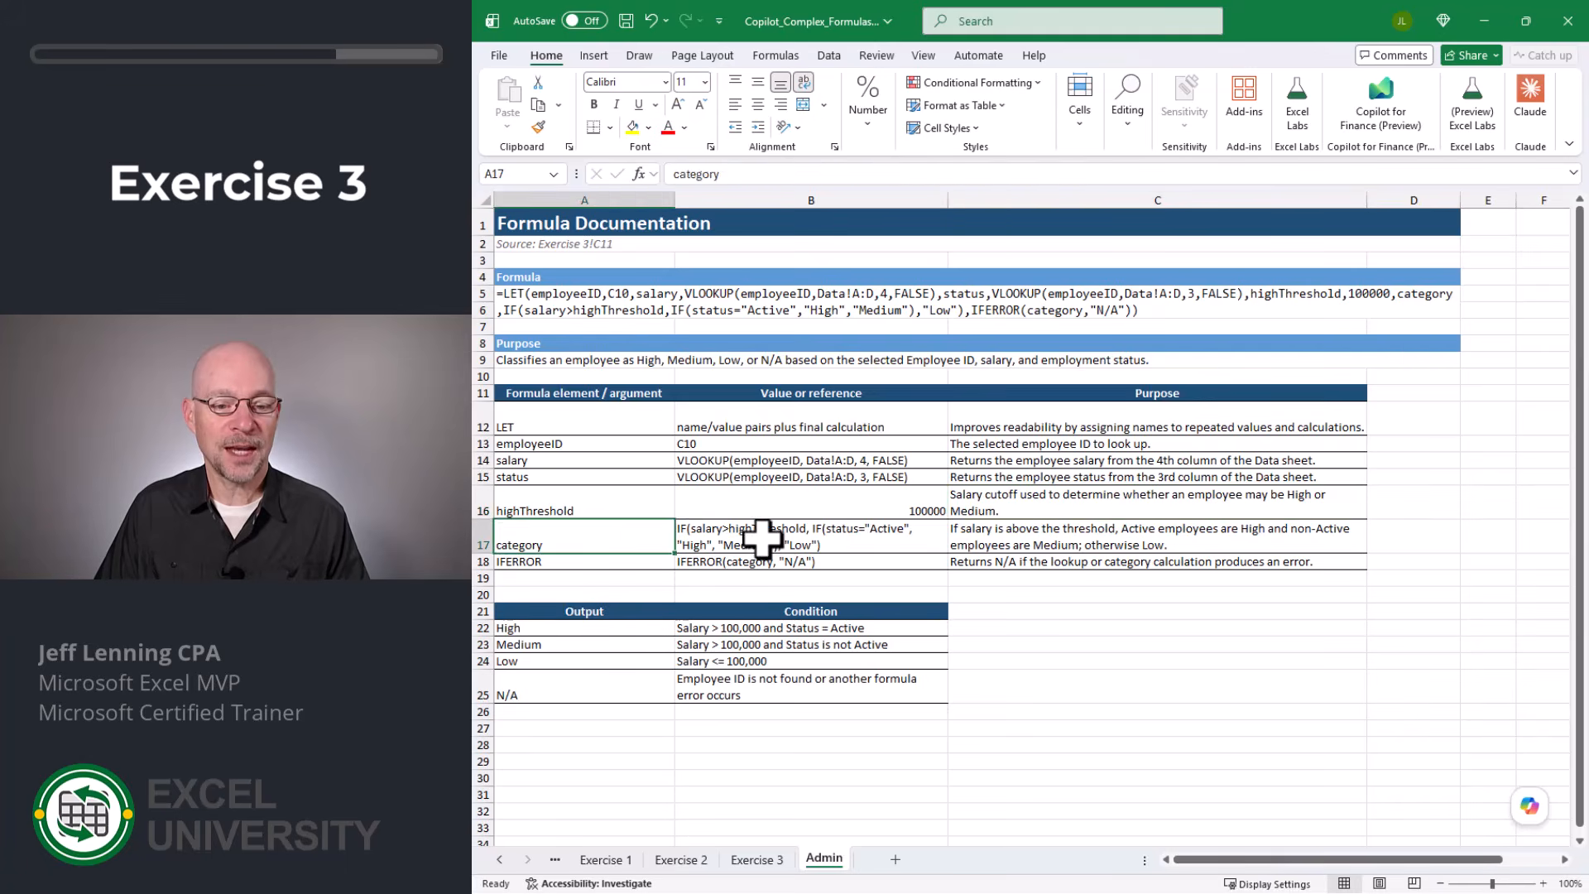
pyautogui.click(816, 537)
pyautogui.click(986, 532)
pyautogui.click(617, 559)
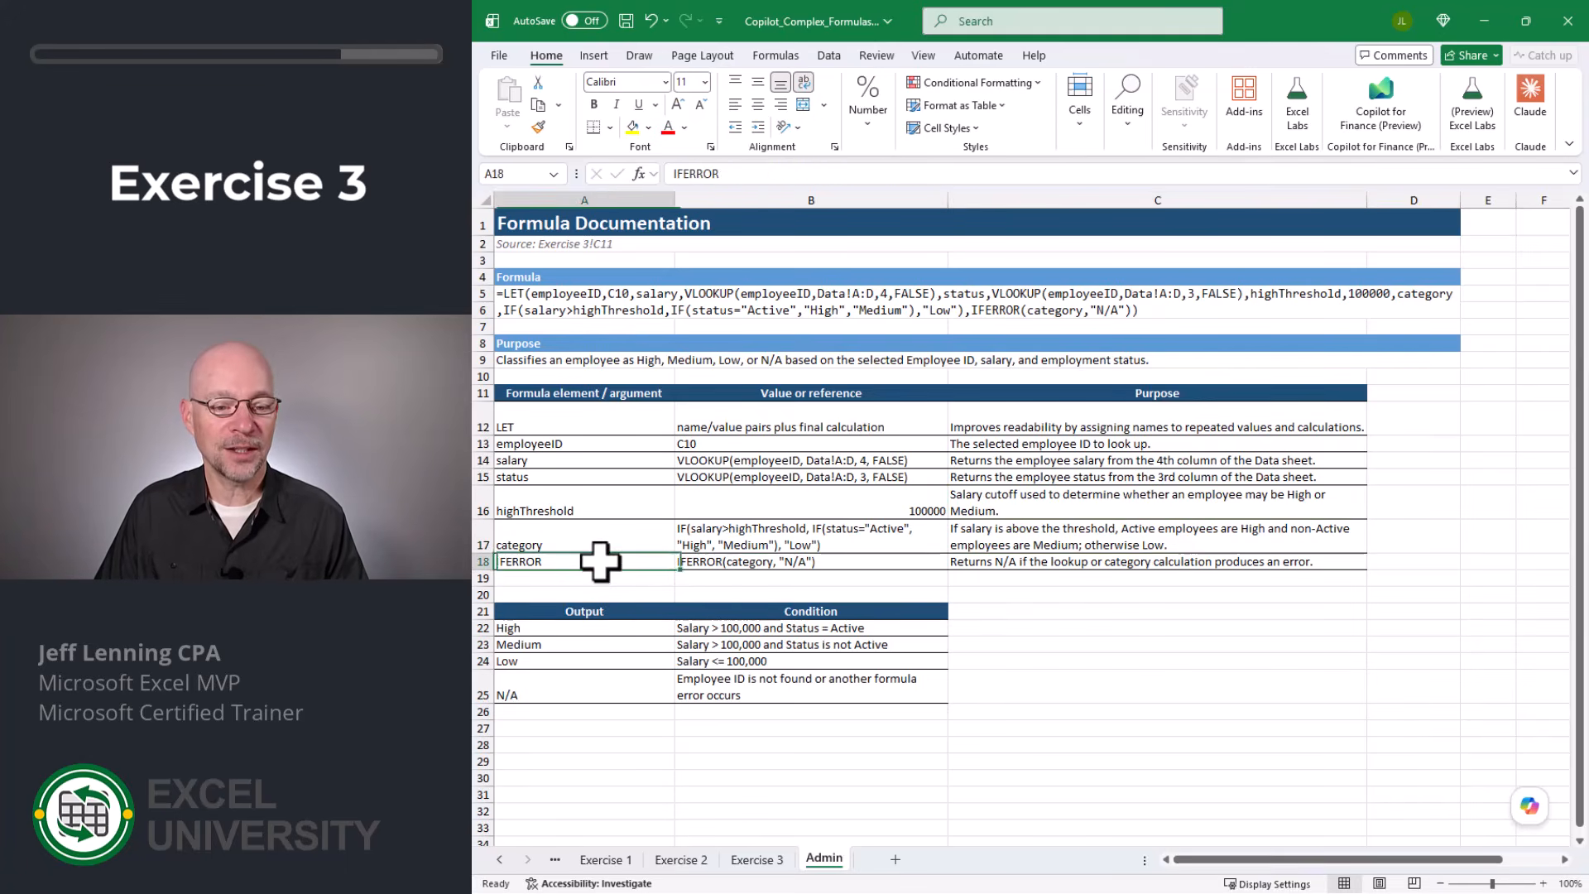
pyautogui.click(726, 560)
pyautogui.click(969, 559)
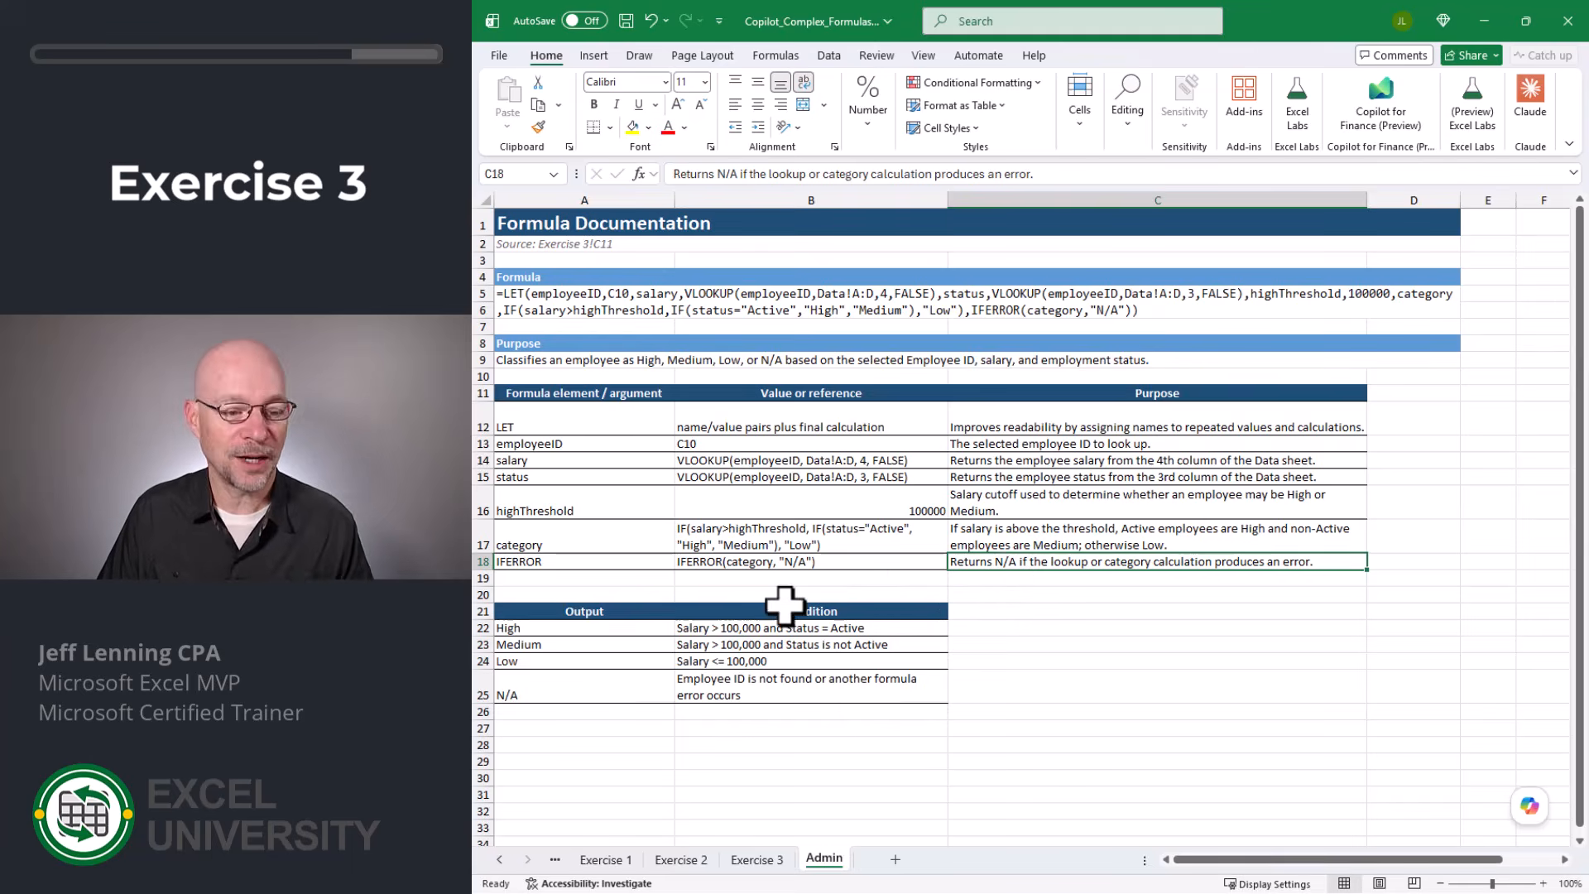
pyautogui.click(596, 629)
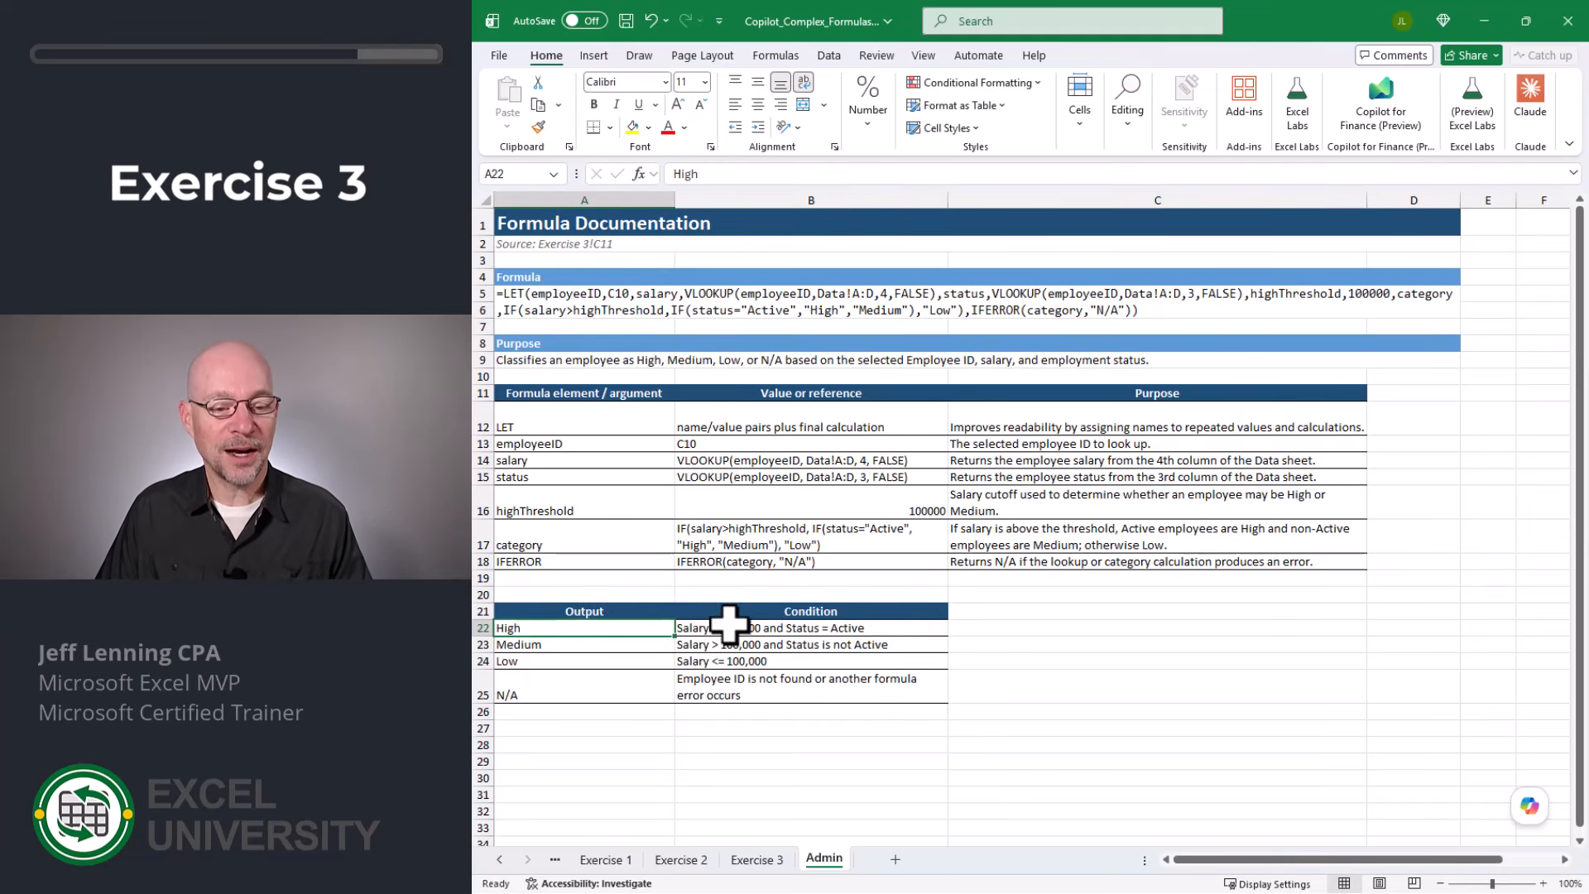
pyautogui.click(729, 625)
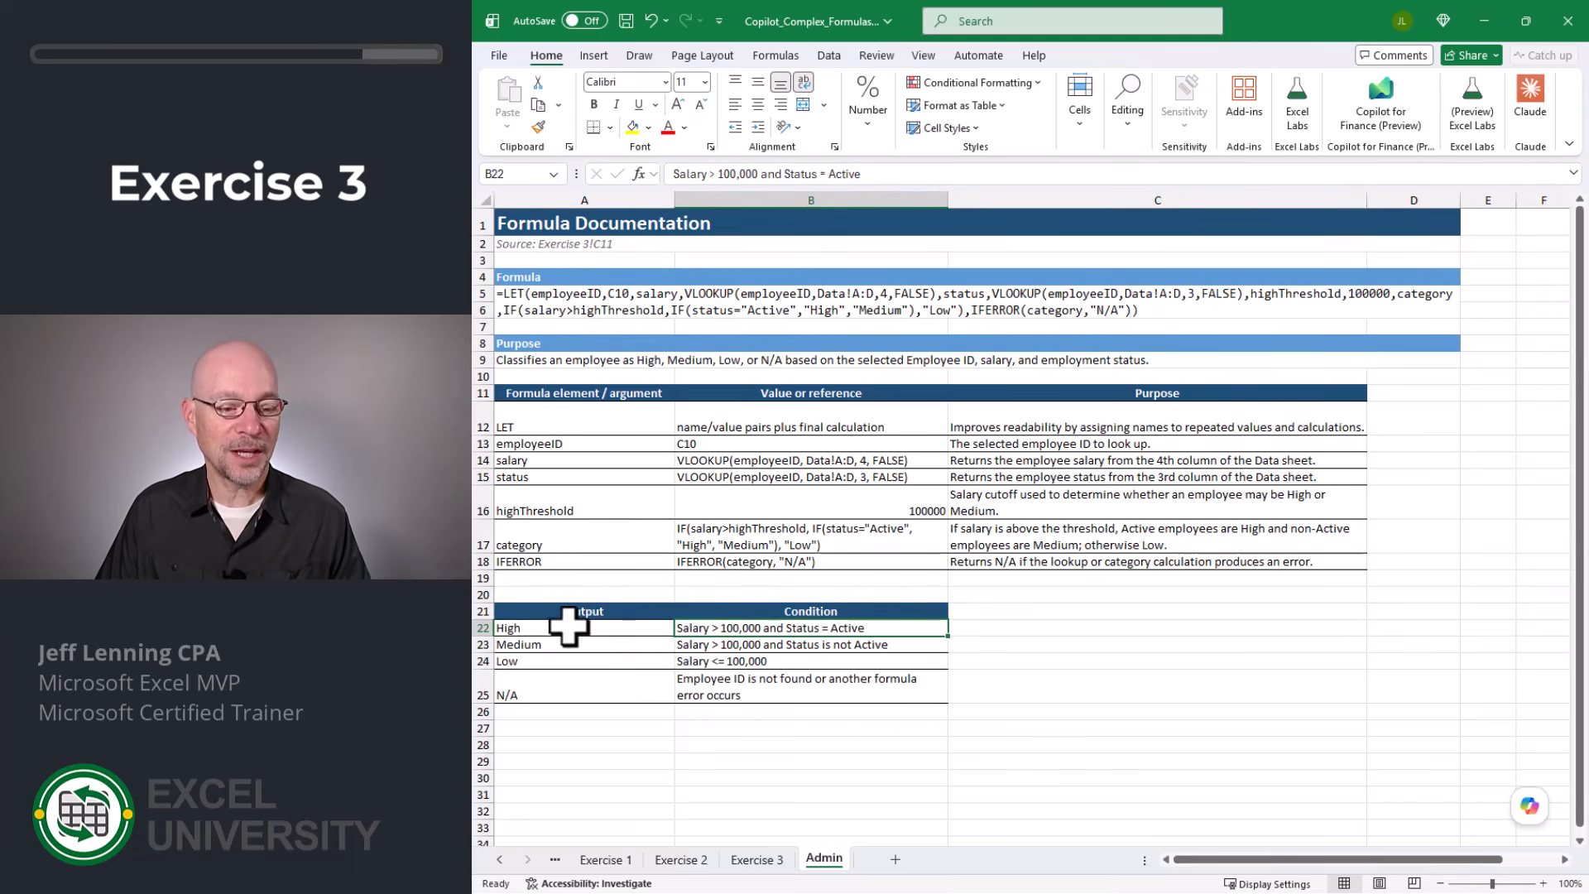